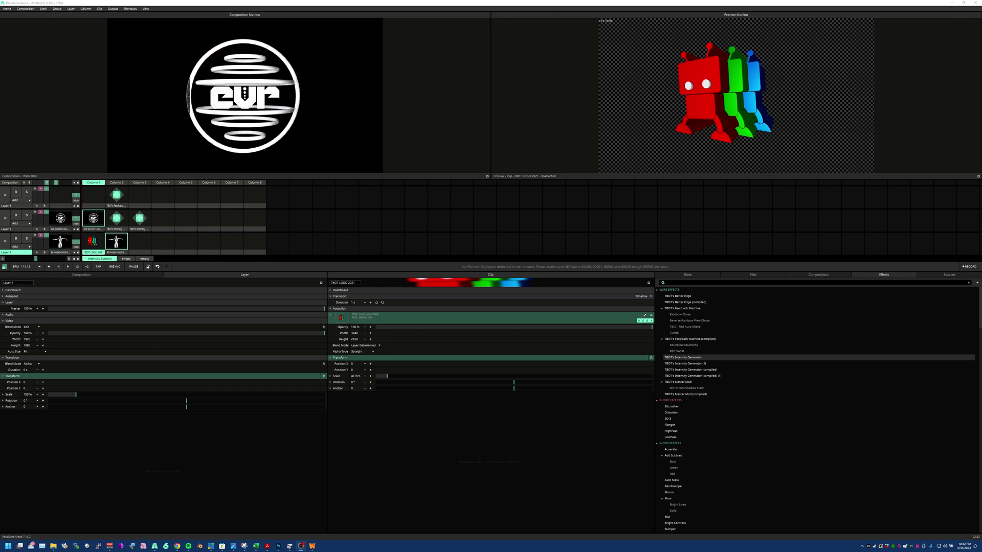
Play the dancing-model clip on layer 1 with layer 2 cleared, and select layer 2's TBOT's Intensity Generator clip in column 2.
click(117, 250)
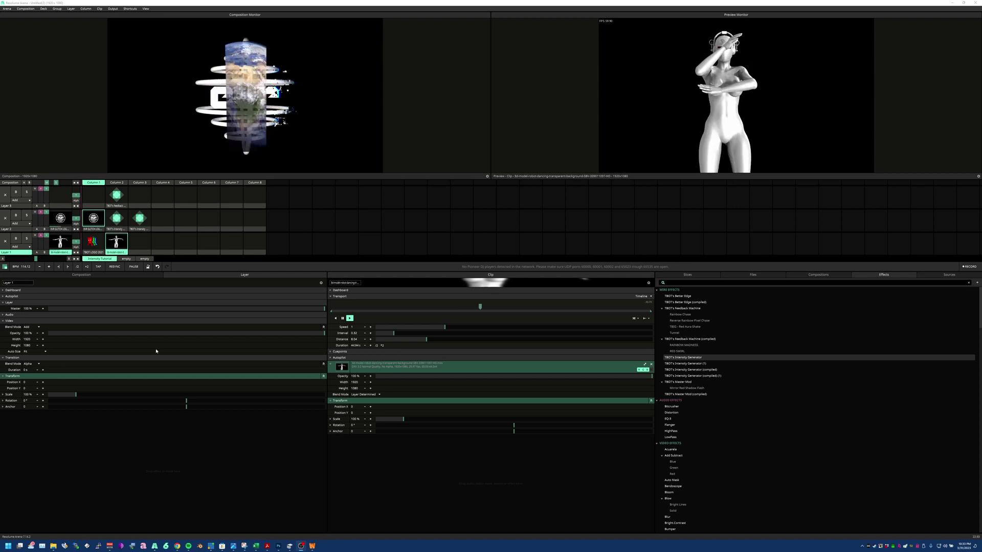
click(5, 219)
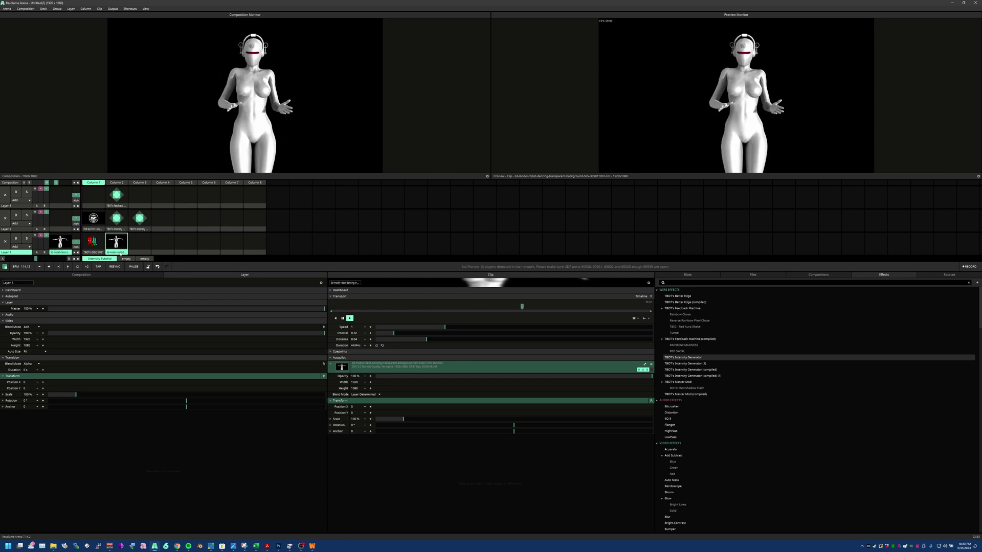
click(118, 229)
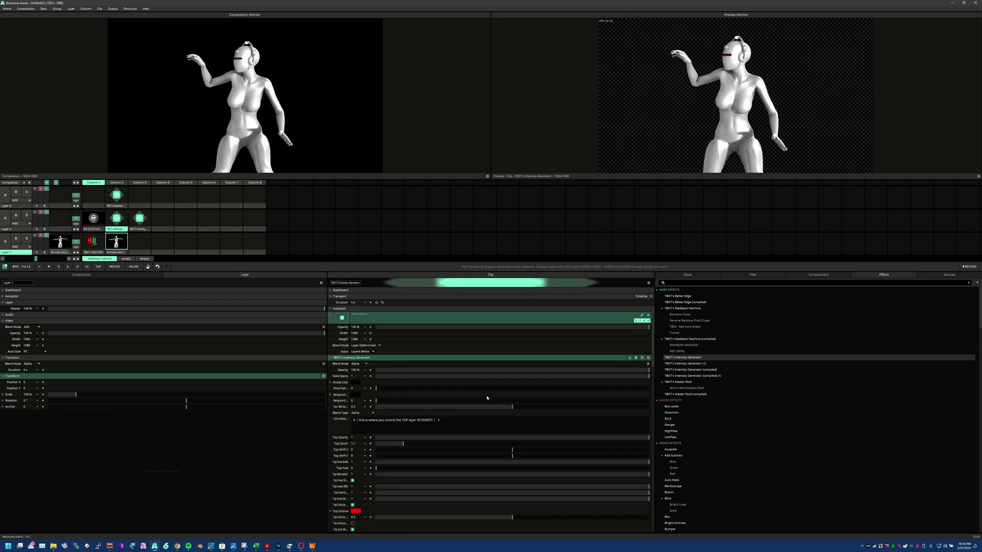
Look over the Intensity Generator's top and bottom layer parameters and try a lower Strobe Opacity before restoring it to 1.
scroll(459, 392, down, 10)
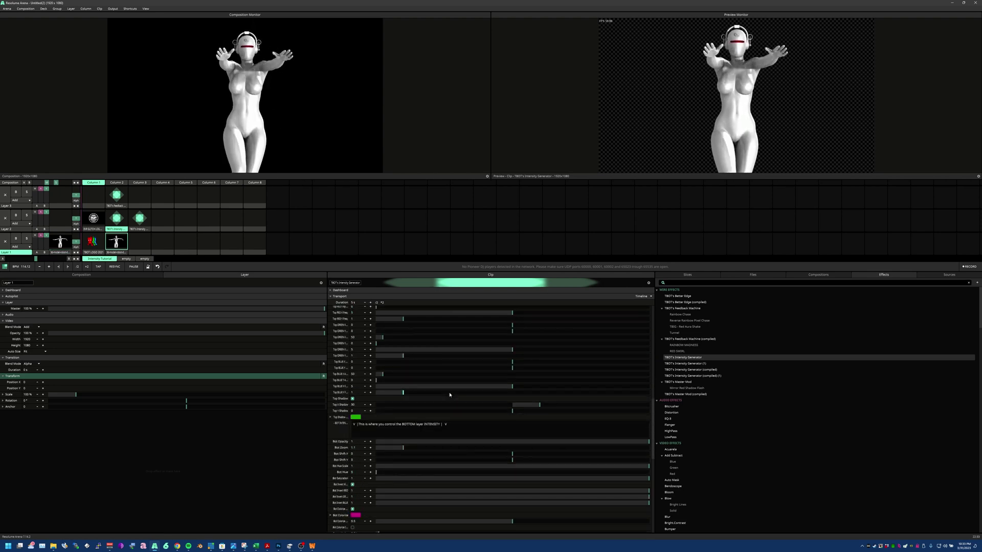
scroll(450, 396, up, 10)
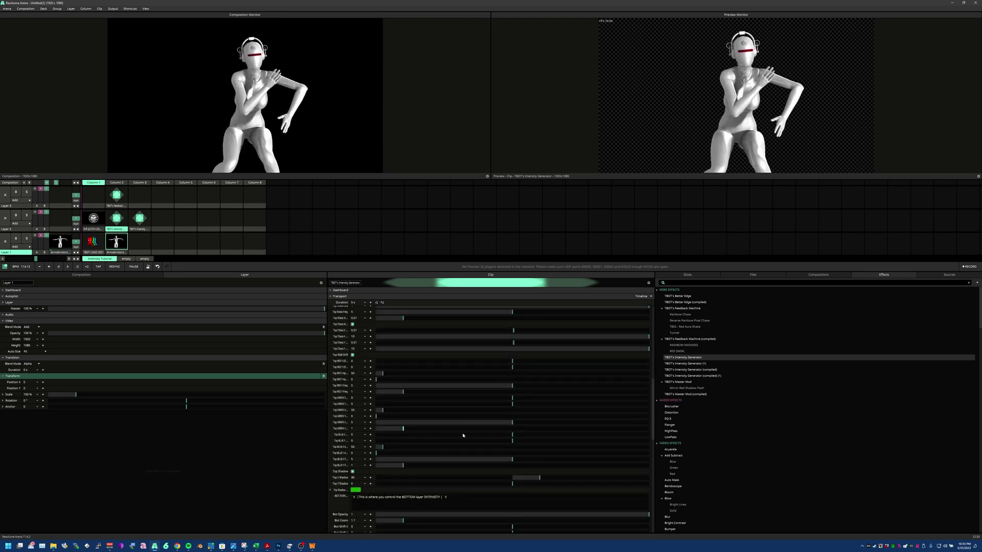
scroll(555, 441, up, 5)
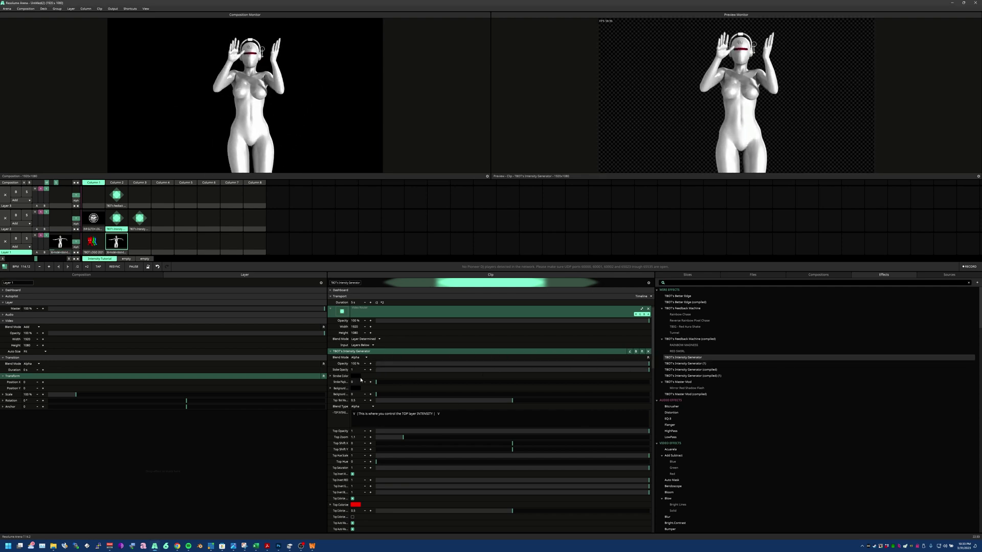
drag(647, 370, 508, 370)
double_click(537, 367)
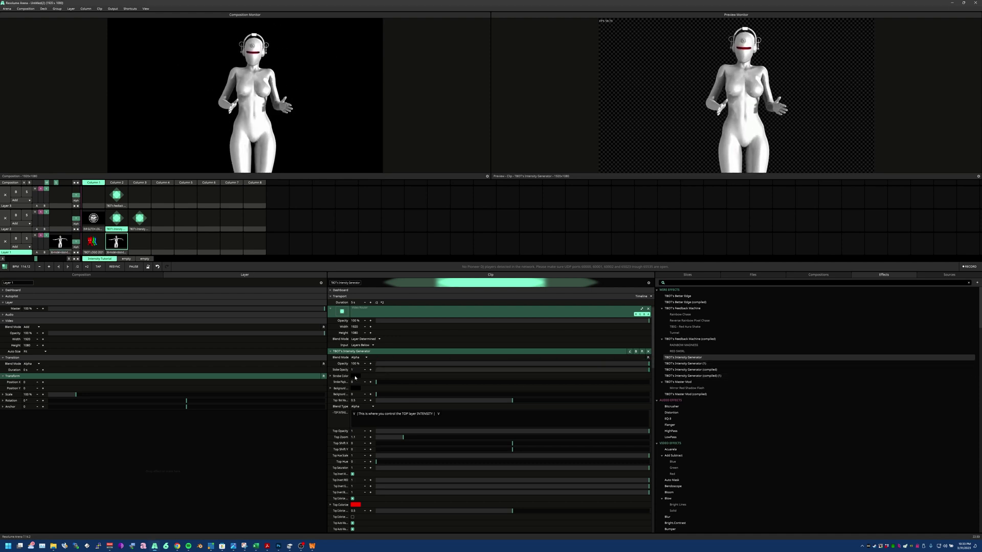
Set the Intensity Generator's Strobe Color to white and switch its Strobe Playback to BPM Sync.
click(356, 377)
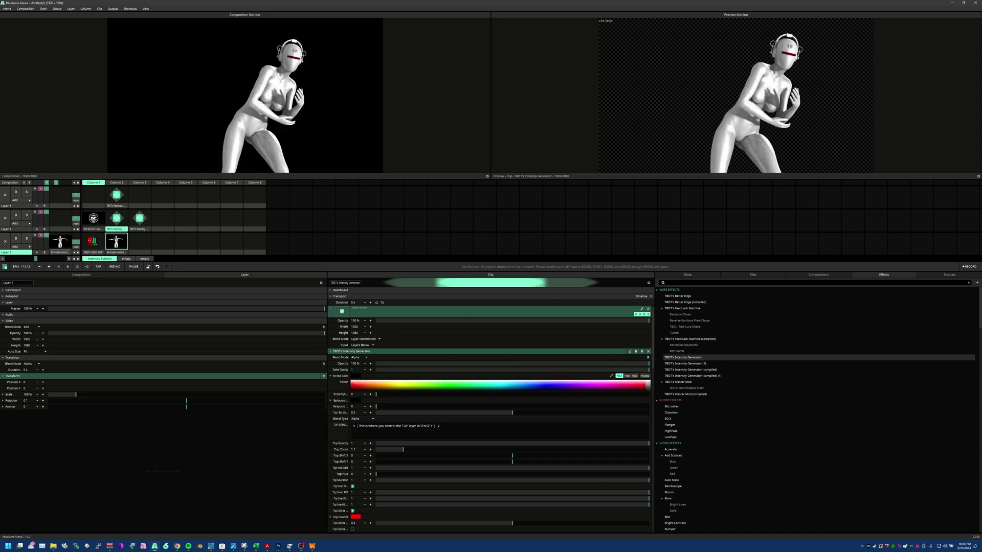
click(371, 377)
drag(379, 383, 331, 384)
click(331, 383)
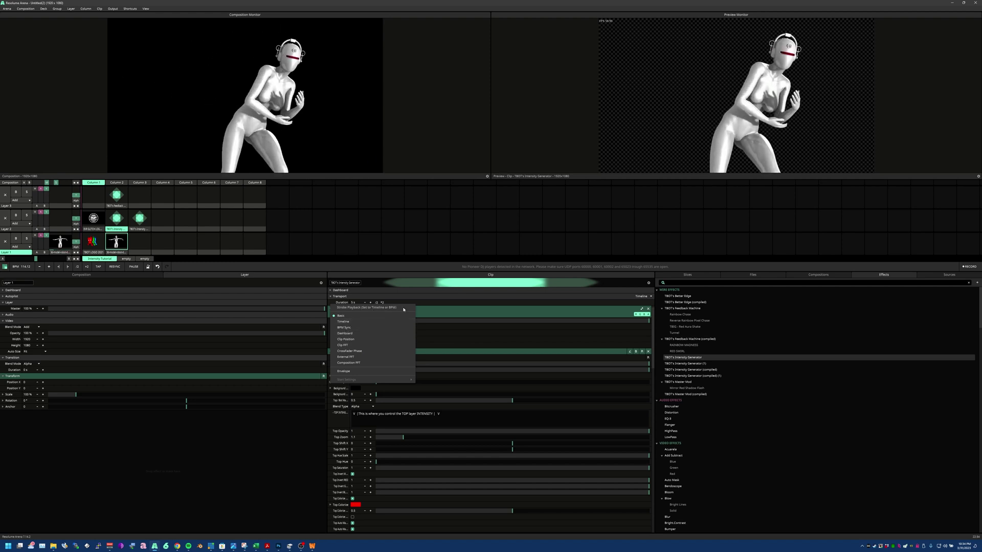
click(348, 327)
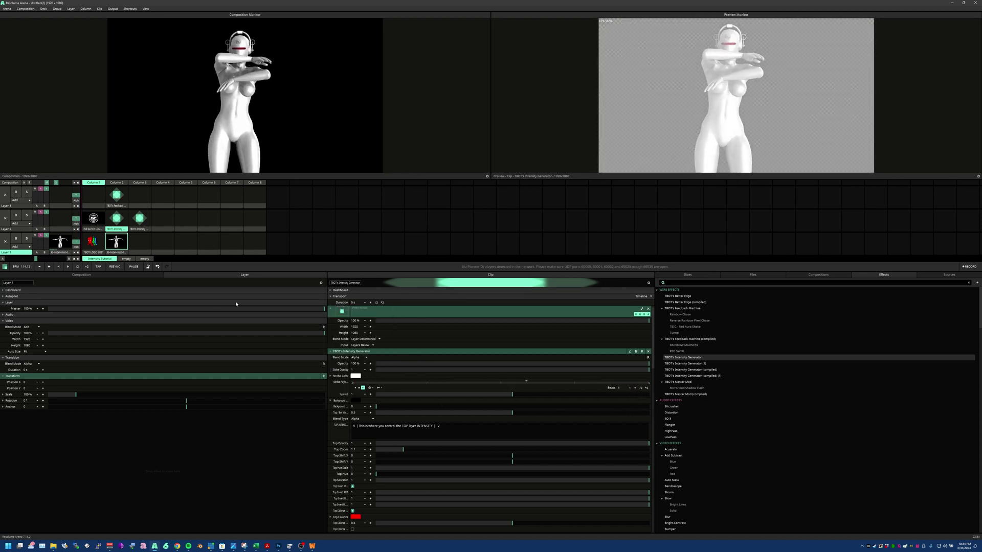
Set the composition tempo to 128 BPM, and run the Strobe Playback over 1 beat at a speed of about 2.
double_click(26, 267)
text(128)
key(Return)
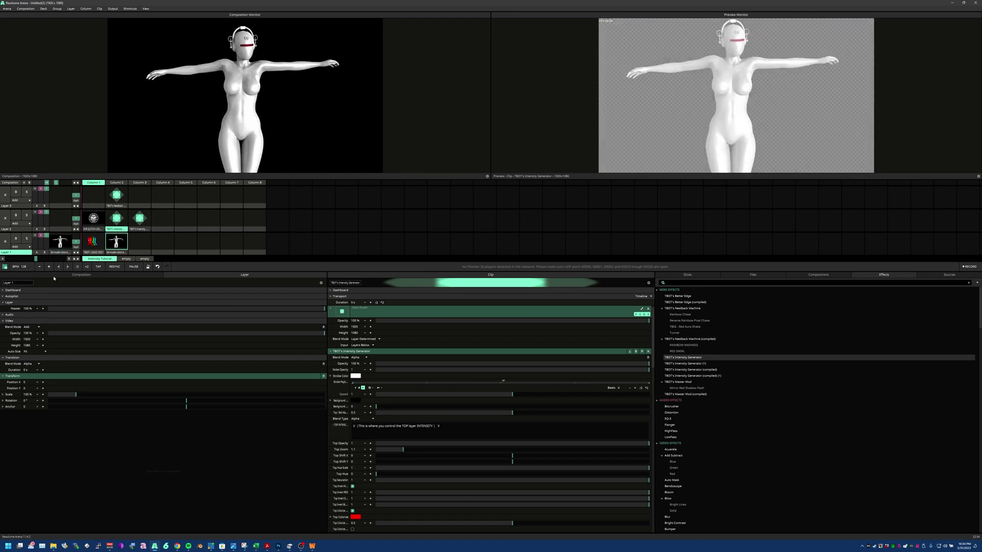
click(641, 388)
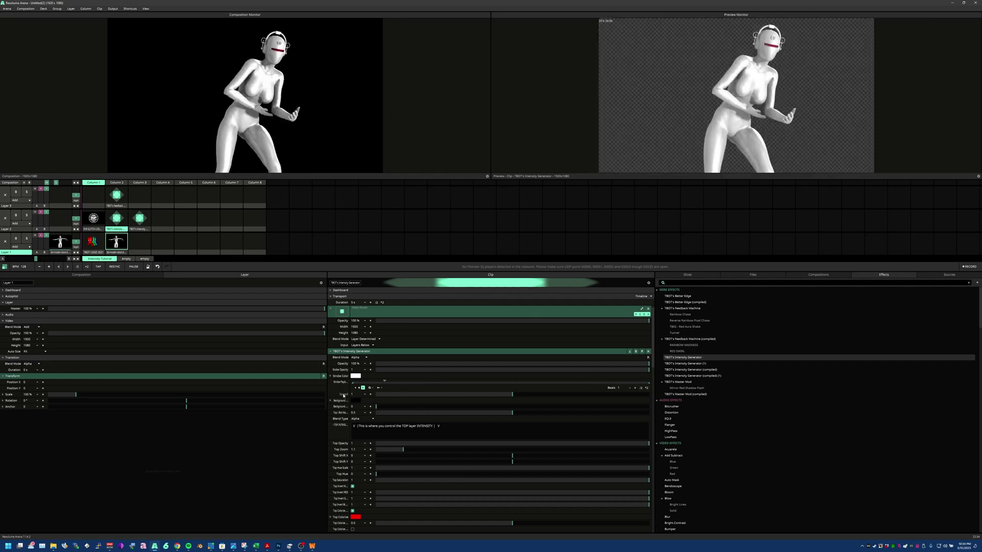
drag(513, 396, 547, 394)
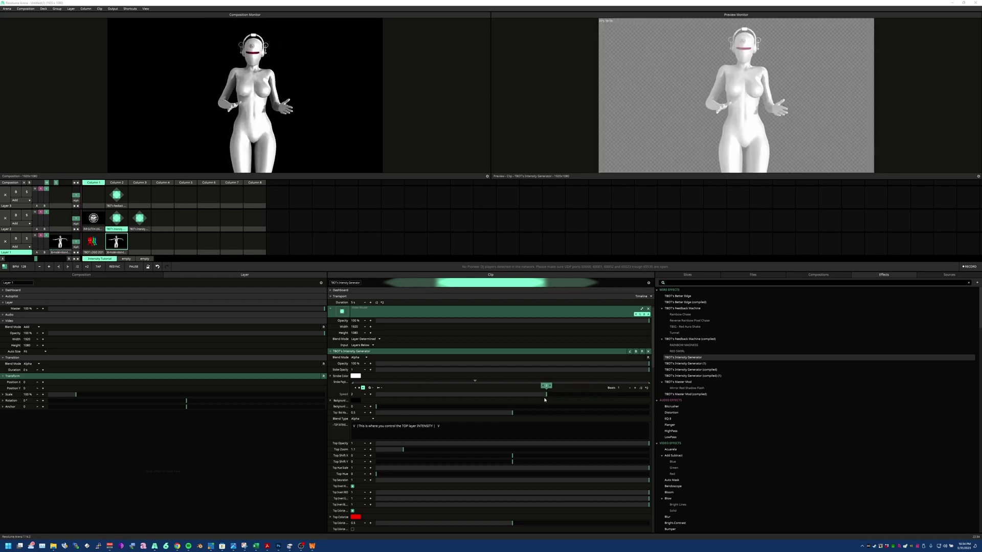
Add an Elastic In/Out envelope to the Strobe Playback and lower its speed.
click(330, 383)
click(343, 372)
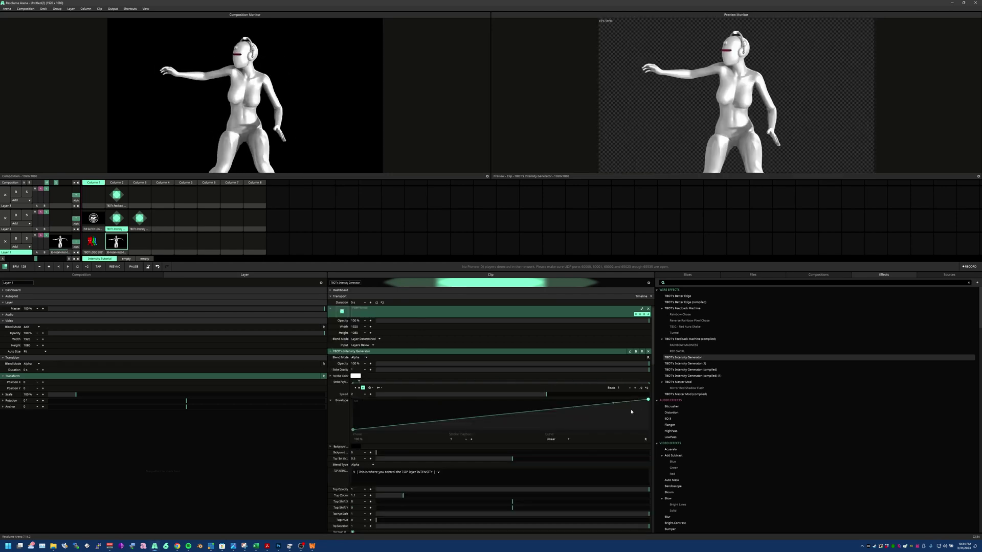
click(561, 440)
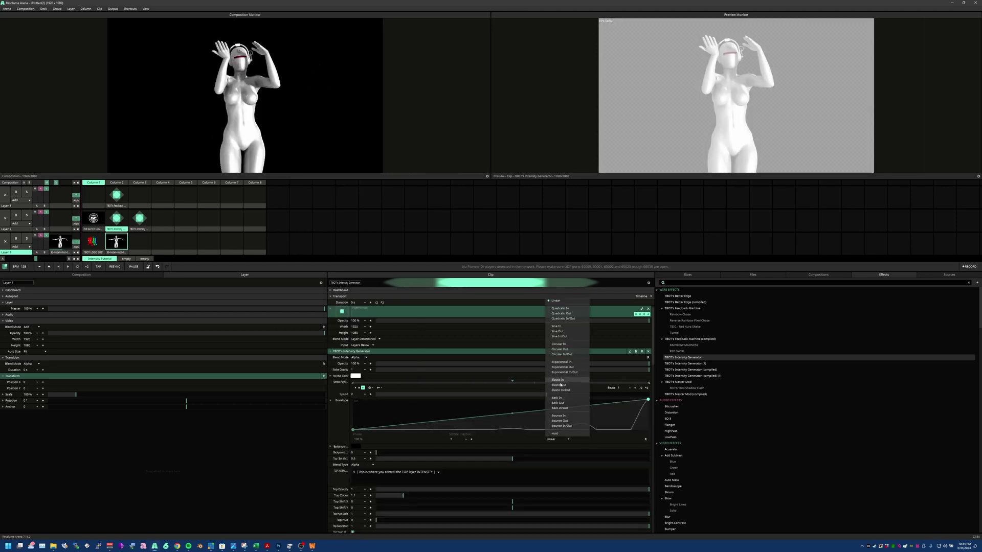
click(560, 391)
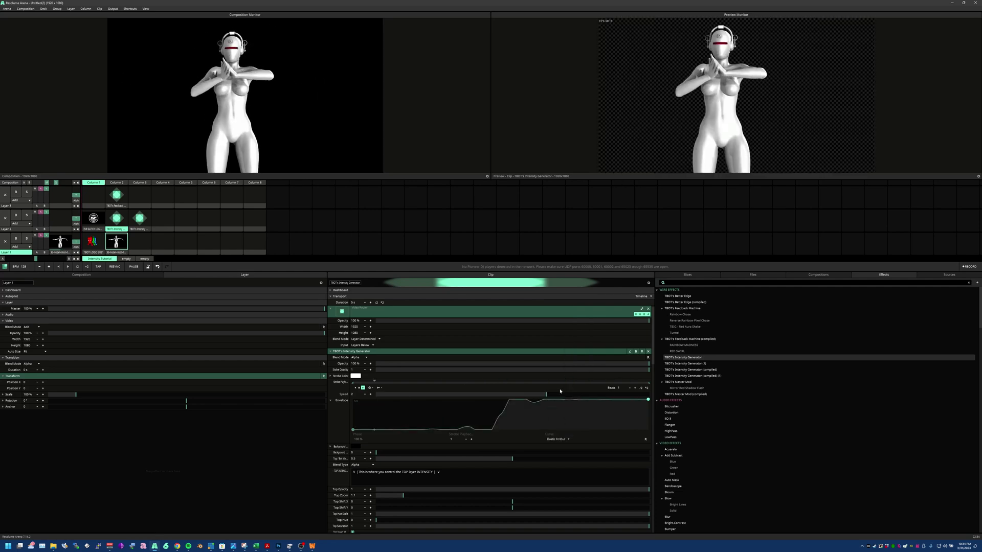
drag(546, 395, 443, 394)
click(477, 394)
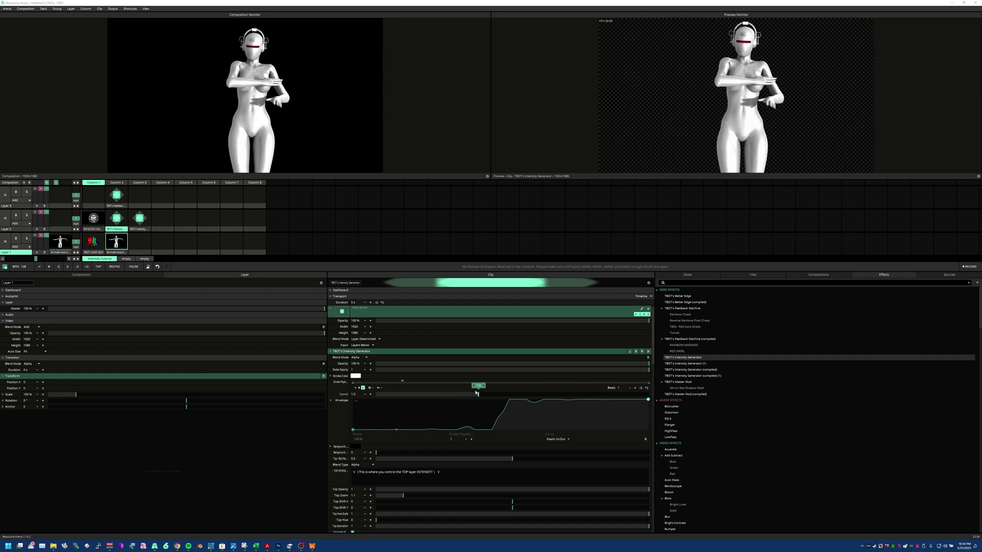
Try different Strobe Colors from red through yellow, ending on light green.
click(356, 377)
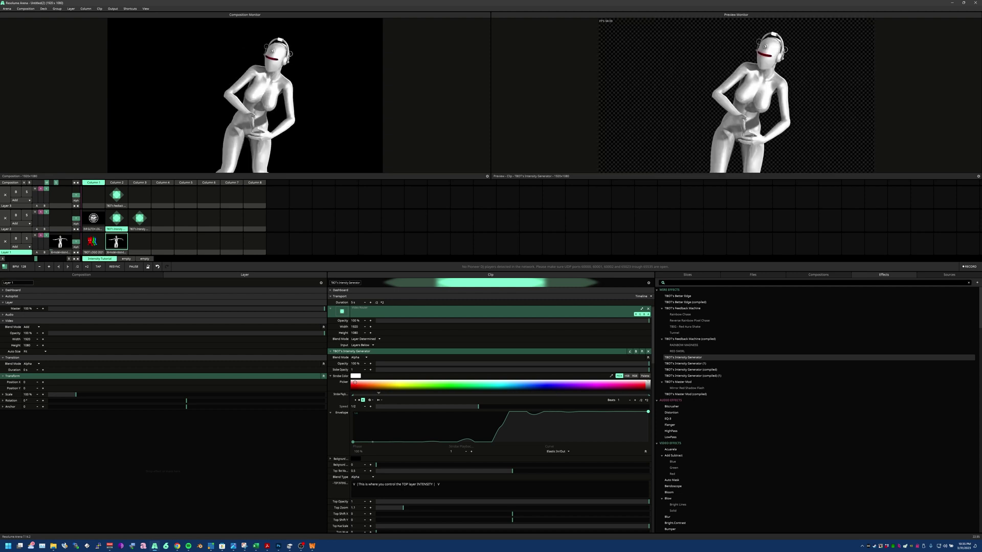
click(352, 385)
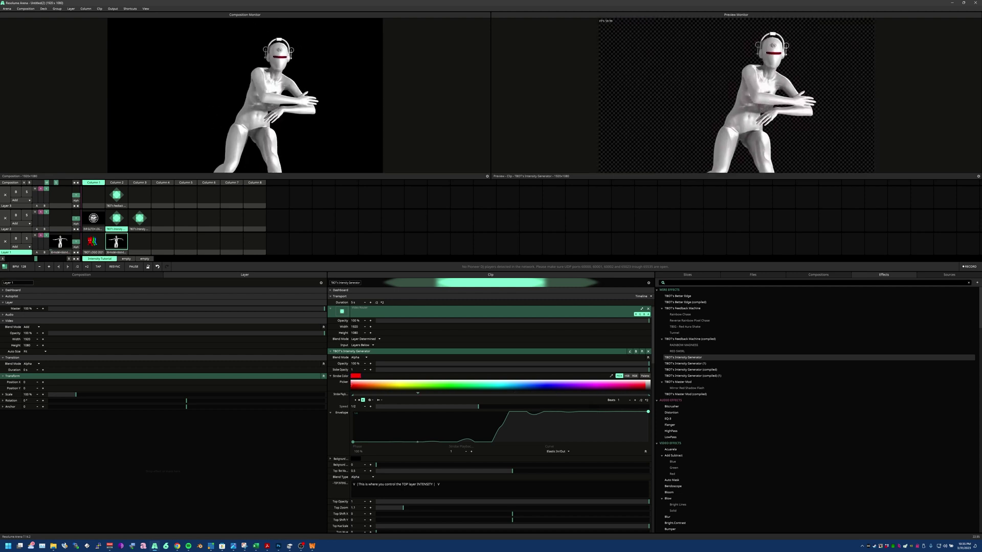
click(375, 385)
click(362, 384)
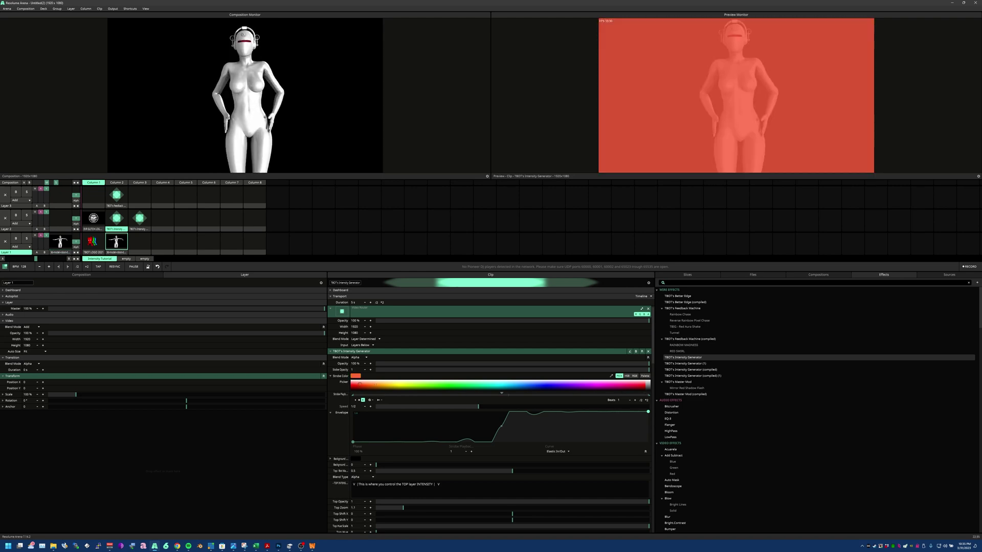
click(408, 386)
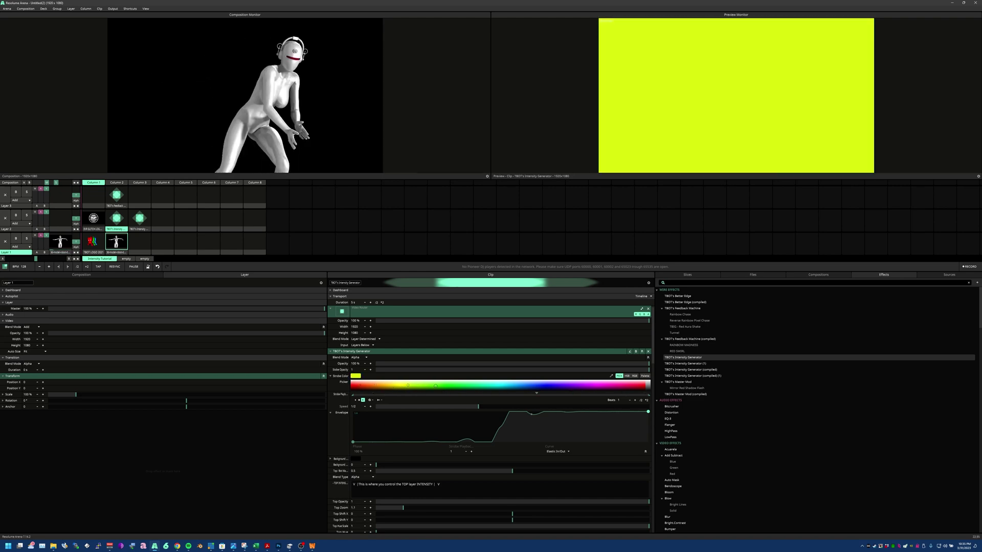
Switch the Strobe Playback to Timeline with an Exponential In envelope curve and raise its speed.
click(331, 395)
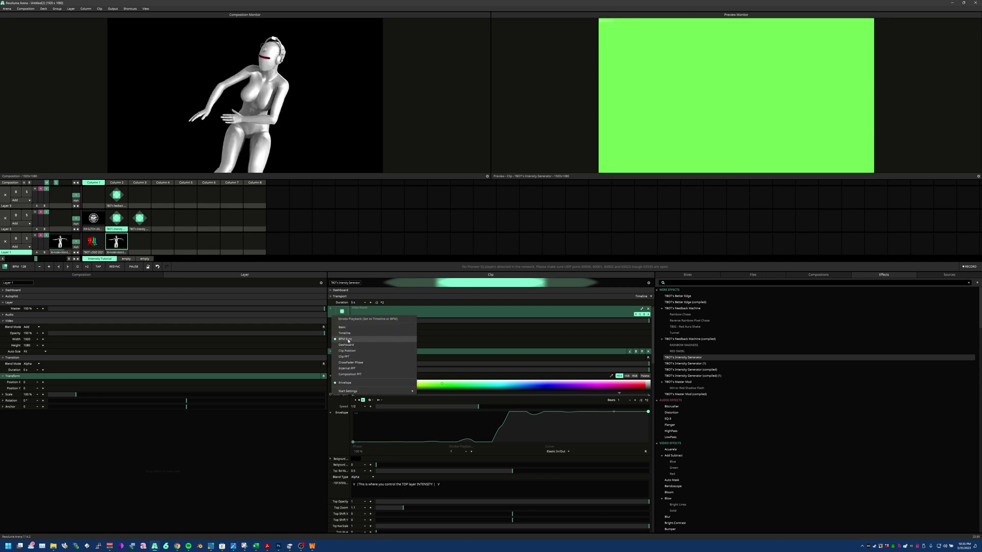
click(358, 333)
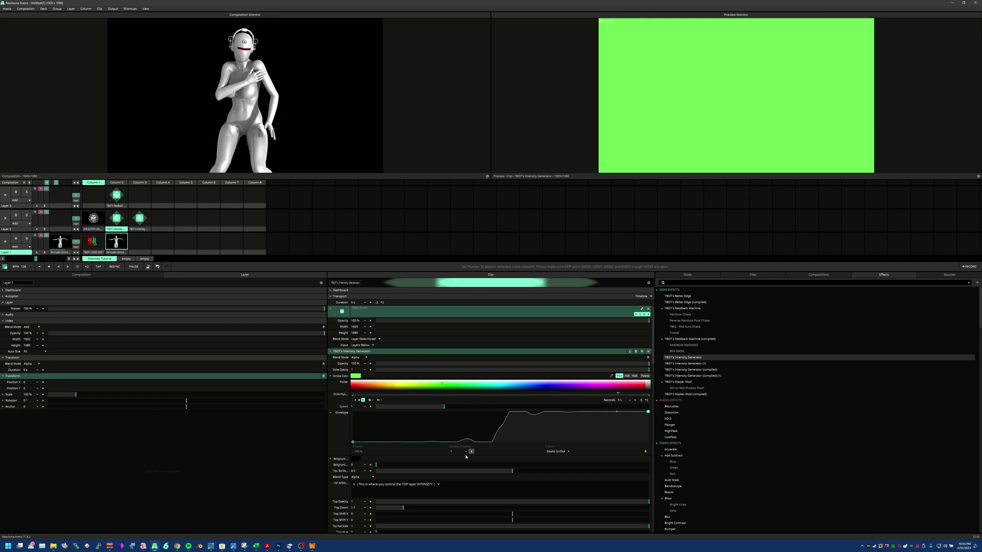
click(558, 451)
click(561, 375)
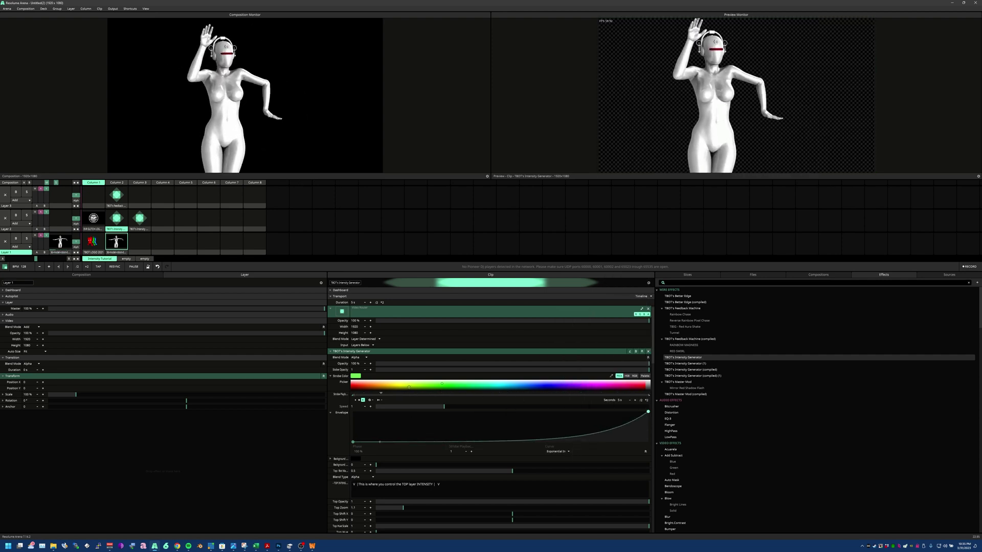
drag(449, 408, 518, 407)
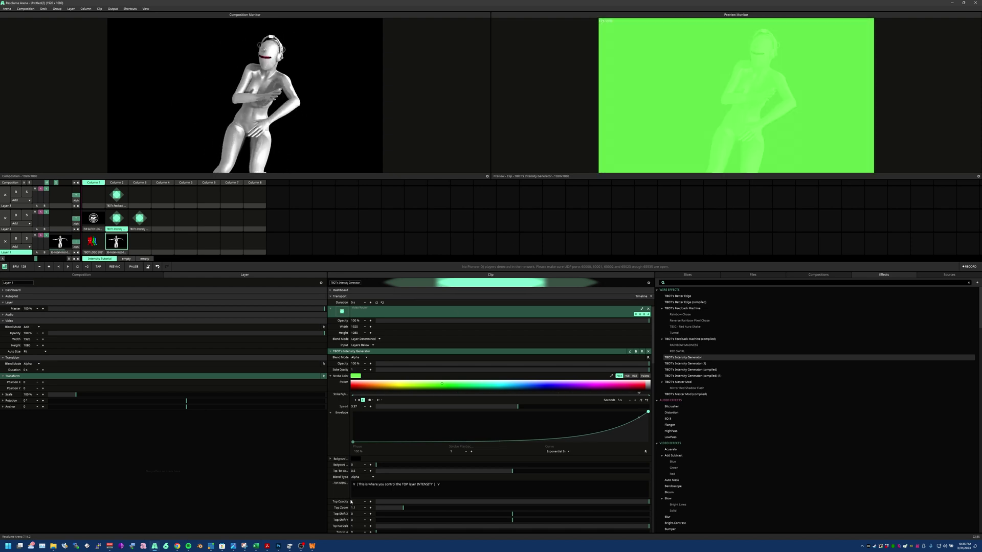
Choose red as the Intensity Generator's background color and raise the background opacity to 1.
click(355, 460)
click(353, 468)
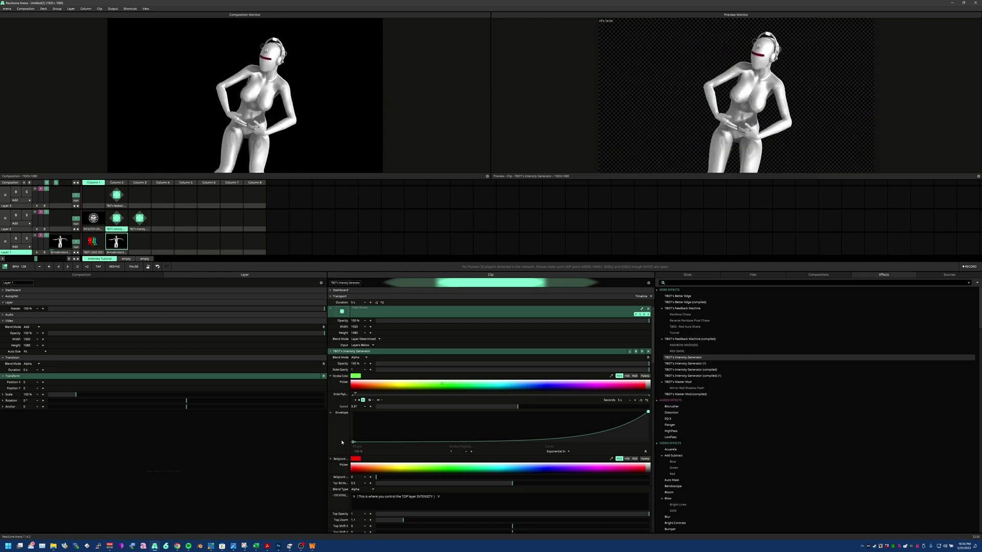
drag(376, 477, 651, 477)
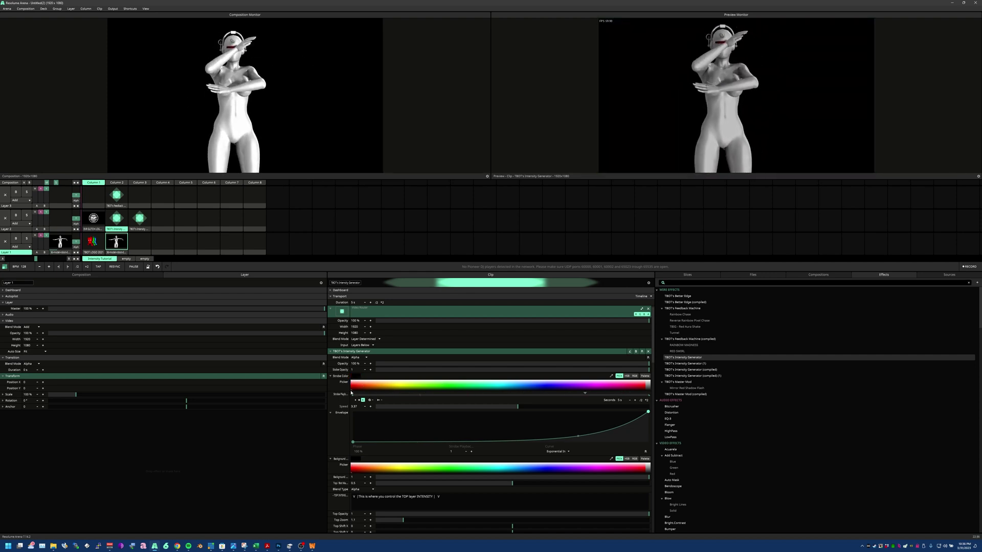
Shorten the Strobe Playback's timeline duration to 1.25 seconds.
click(641, 401)
click(641, 401)
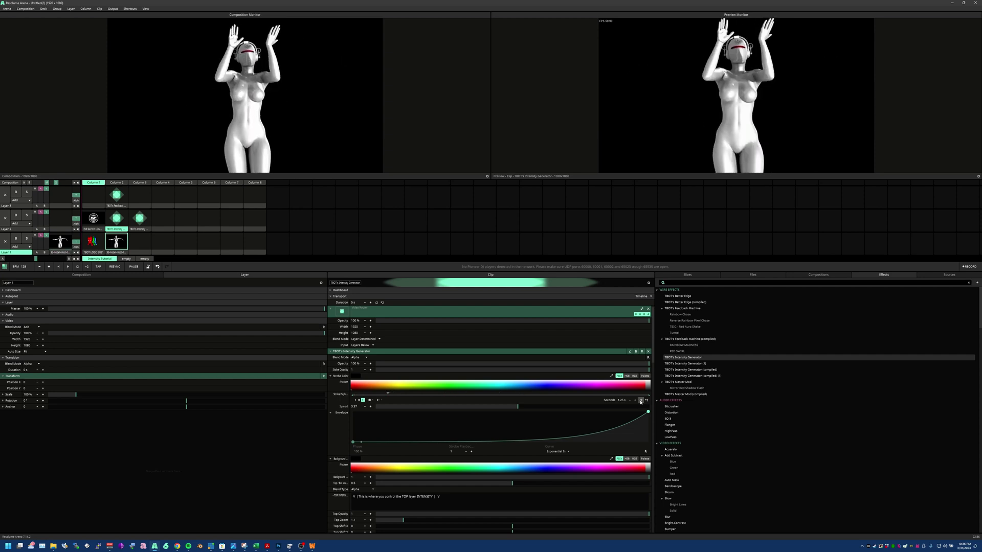
Sweep the Top / Bot Master Blend between the two layers, stopping at 0.47.
scroll(336, 412, down, 3)
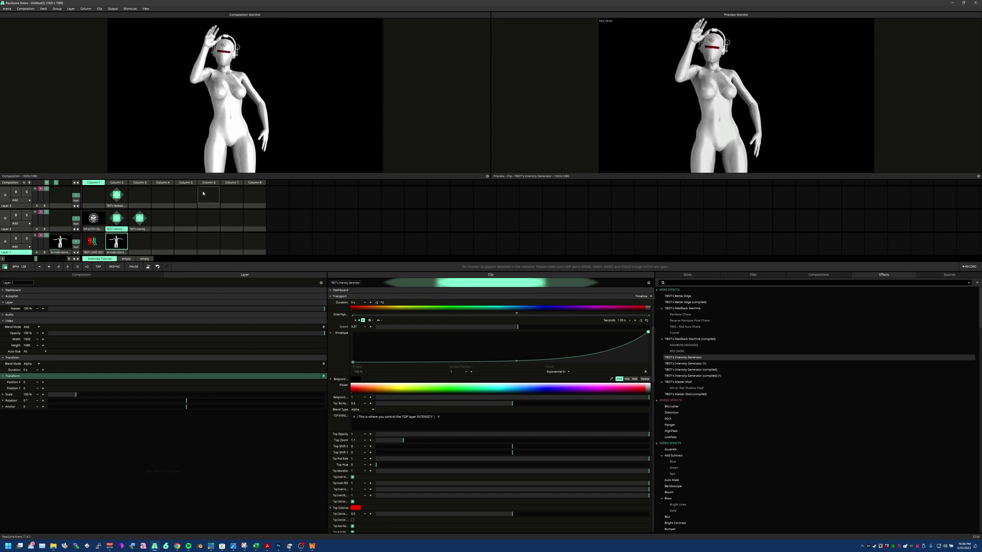
scroll(338, 369, up, 2)
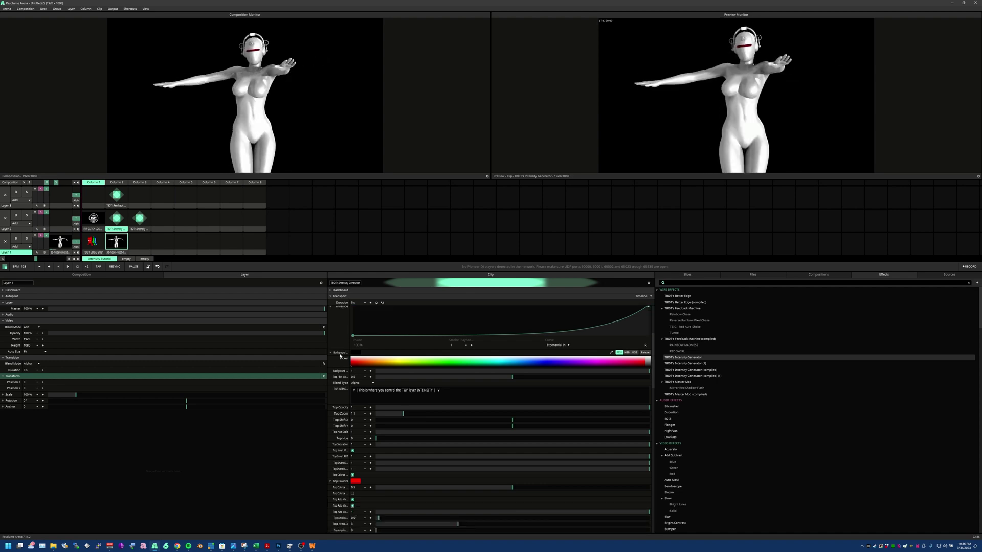
scroll(338, 370, down, 4)
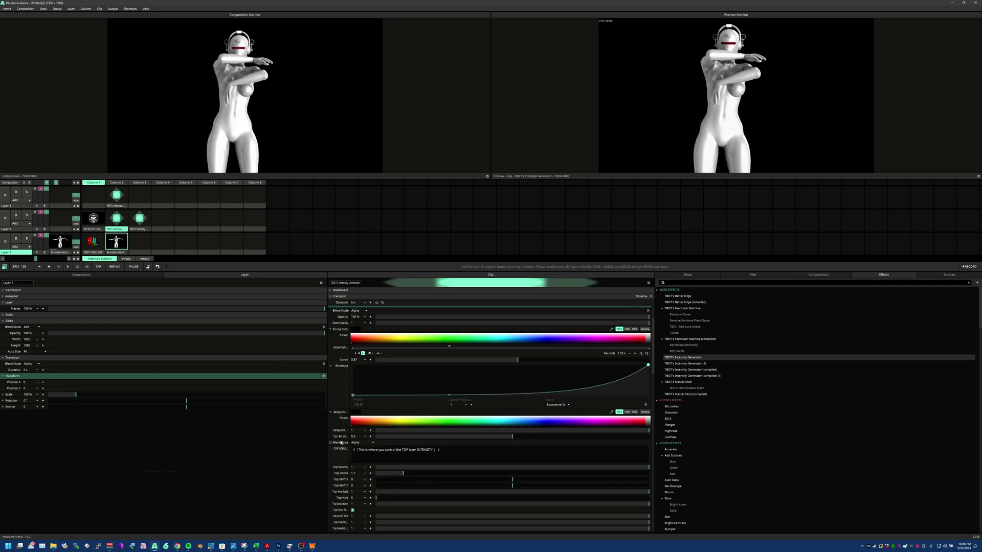
scroll(338, 447, down, 8)
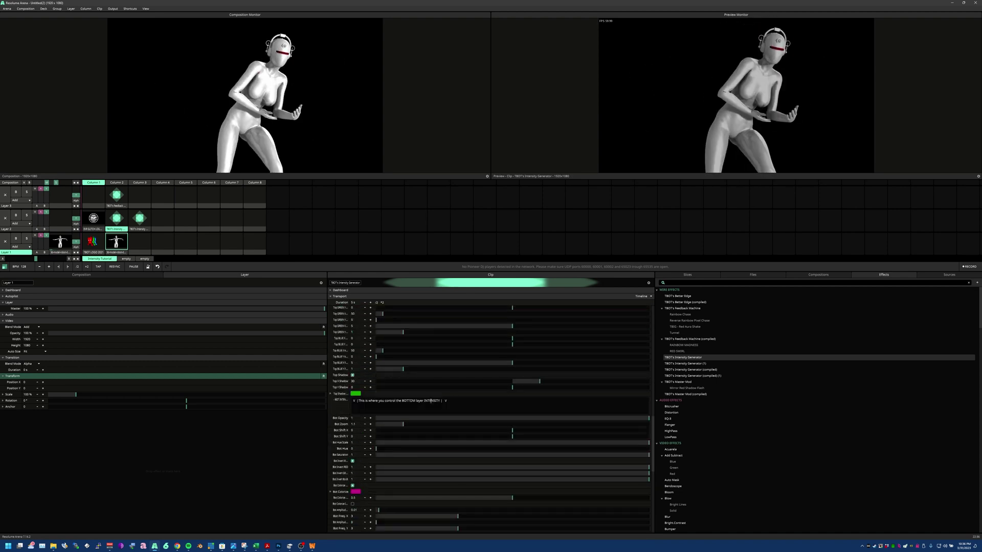
scroll(430, 402, up, 6)
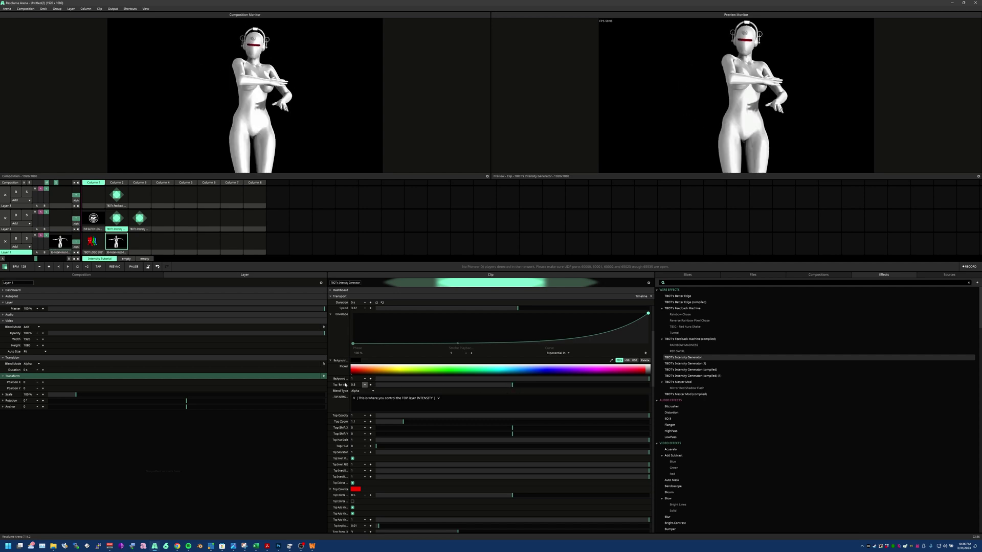
click(331, 386)
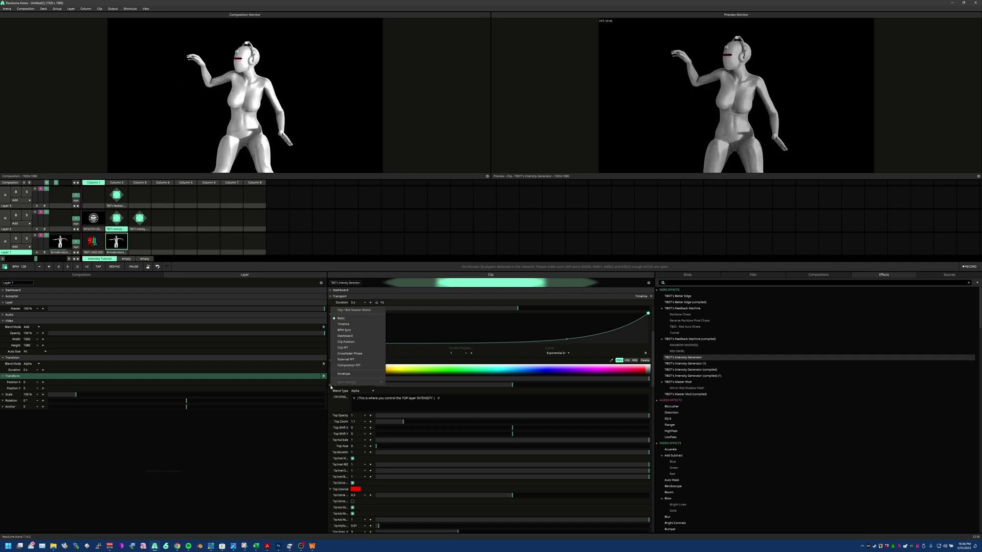
click(466, 390)
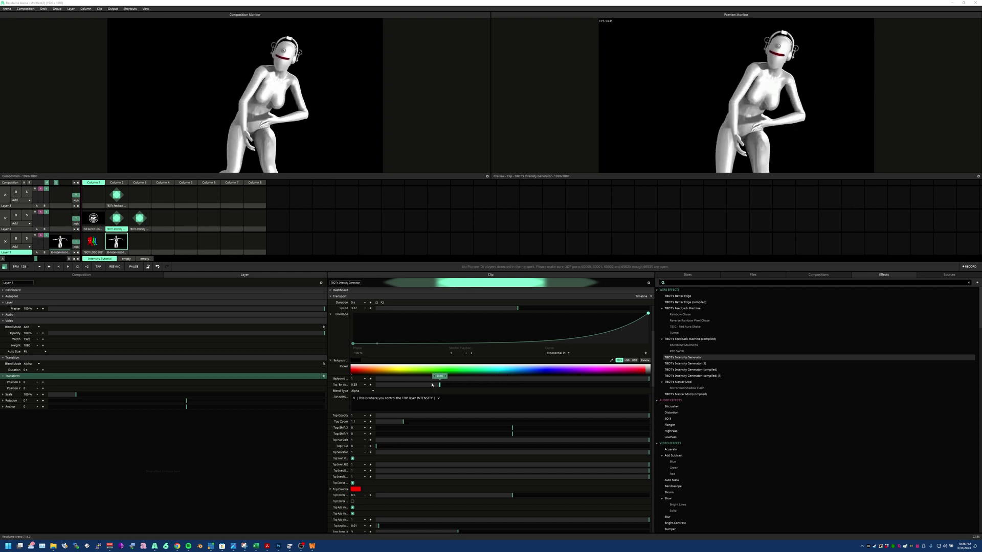
drag(376, 385, 505, 386)
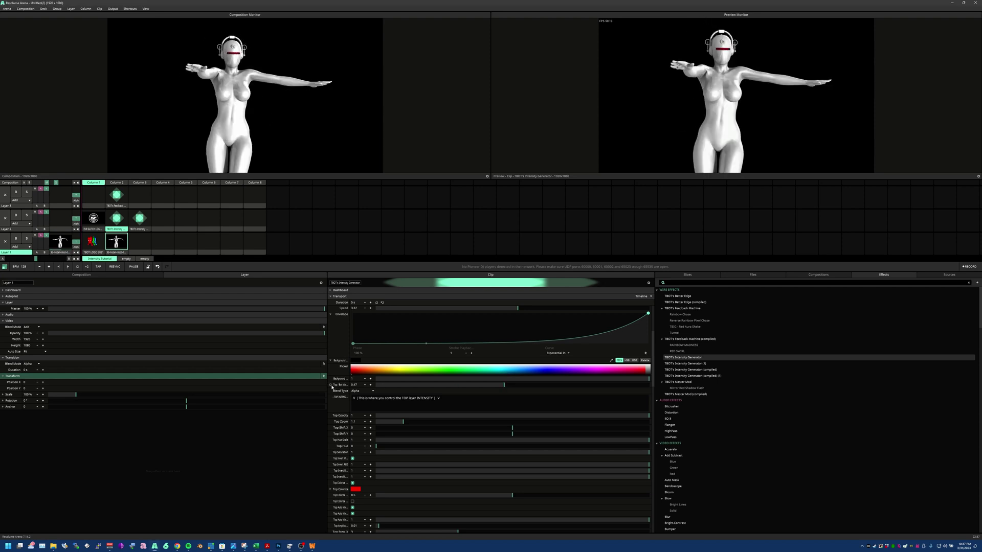
Drive the Top / Bot Master Blend with BPM Sync and set the Blend Type to Displace.
click(331, 385)
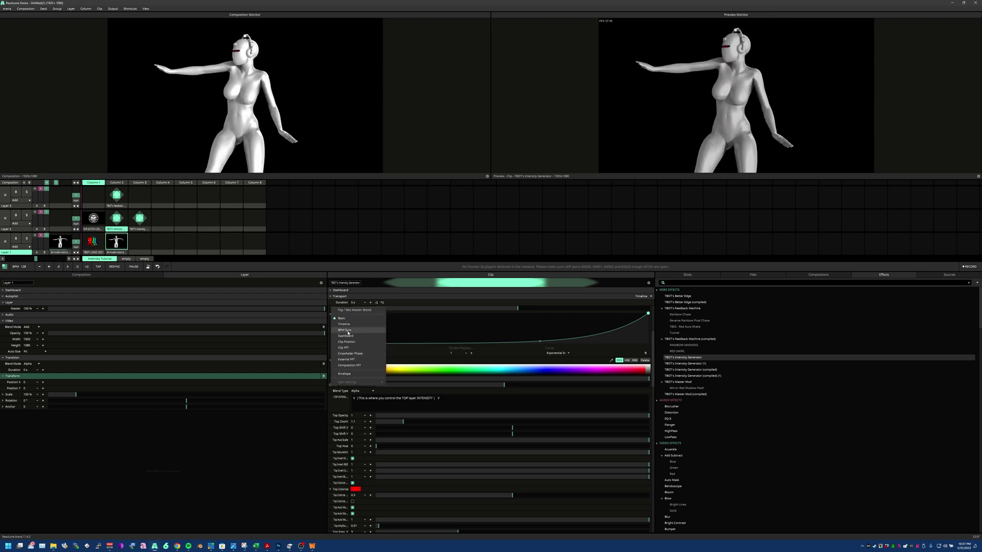
scroll(466, 468, down, 10)
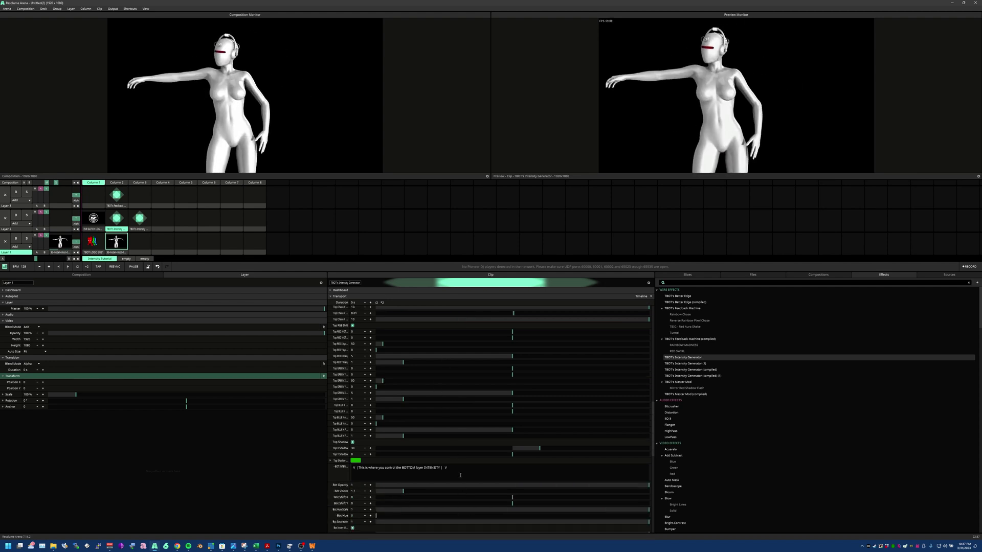
scroll(476, 445, up, 8)
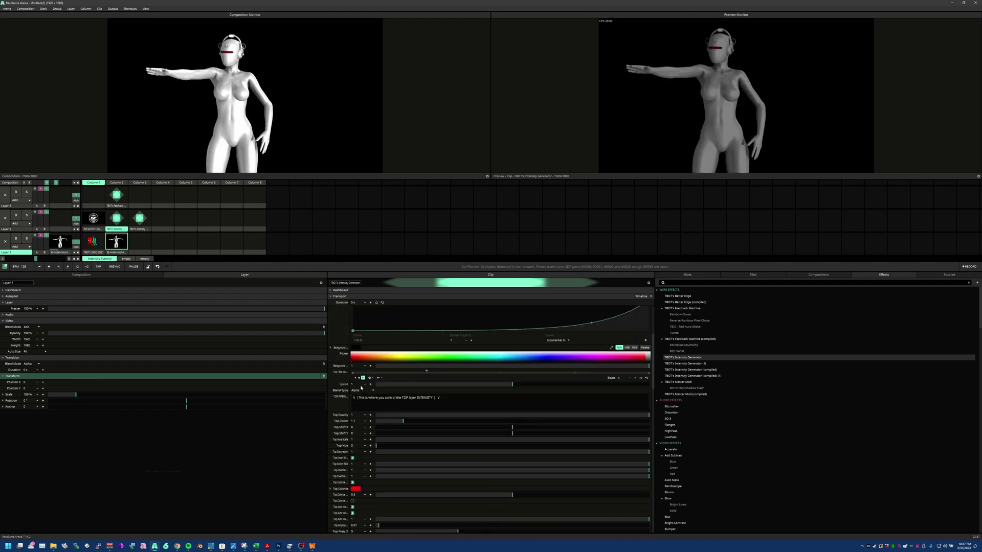
click(361, 390)
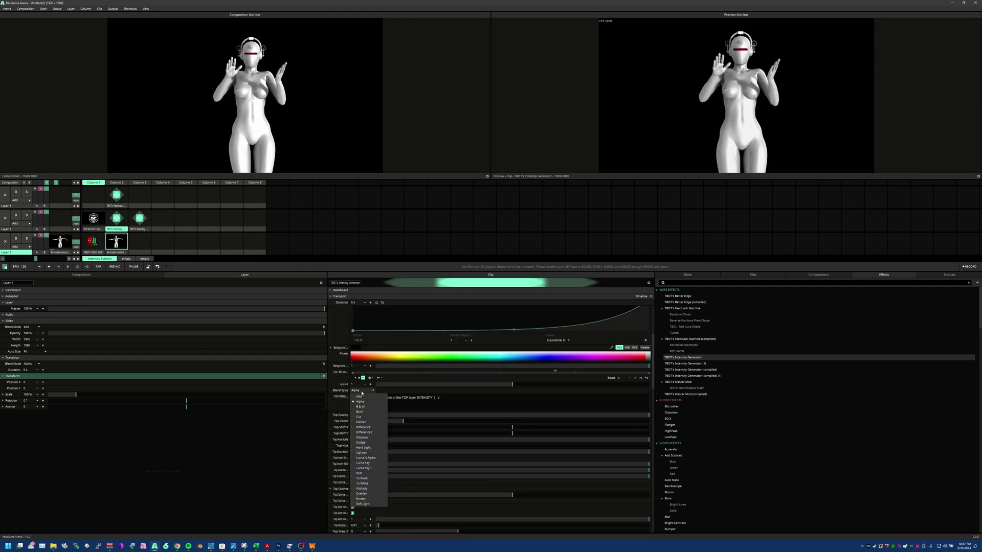
click(366, 437)
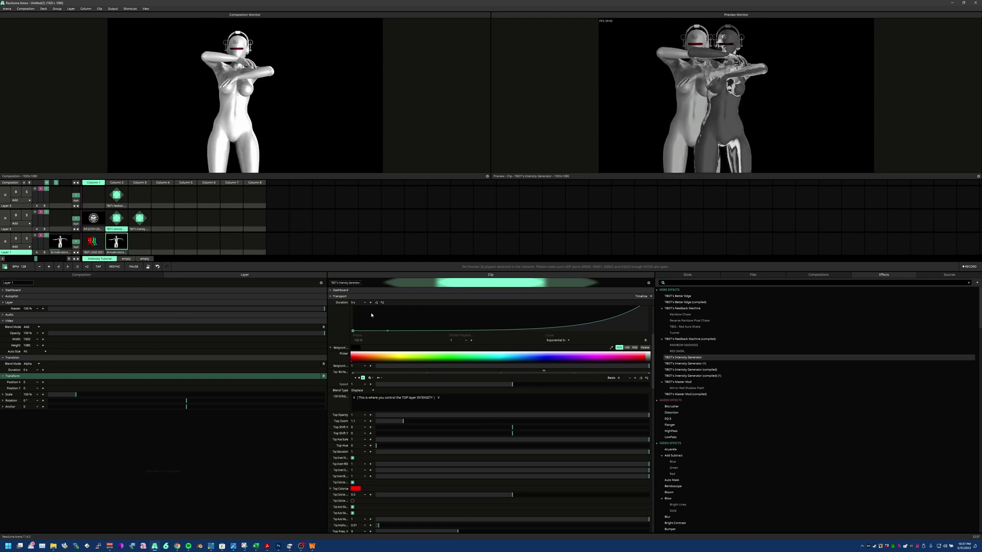
Try shifting the top layer with the Top Shift parameter and return it to 0.
scroll(553, 432, down, 2)
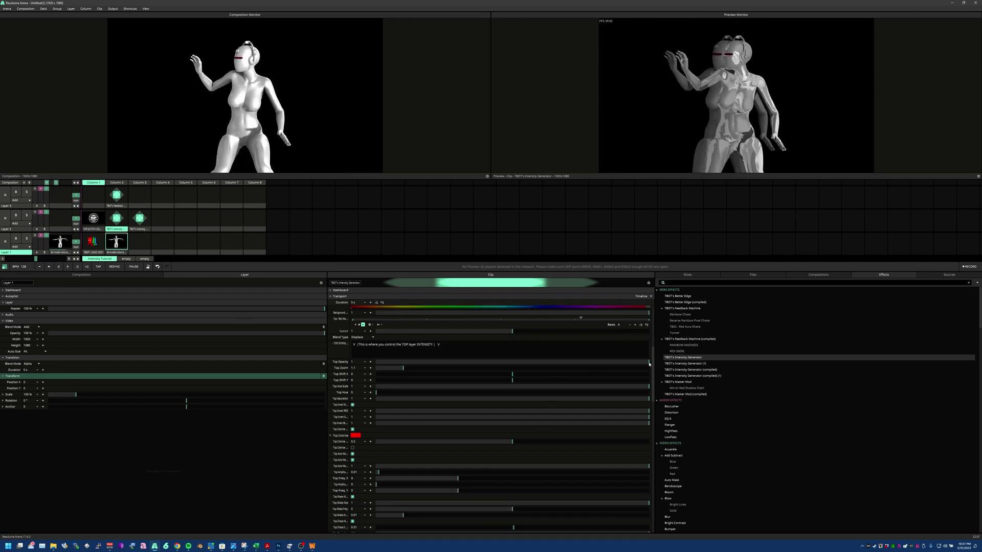
scroll(649, 364, up, 2)
scroll(447, 459, down, 2)
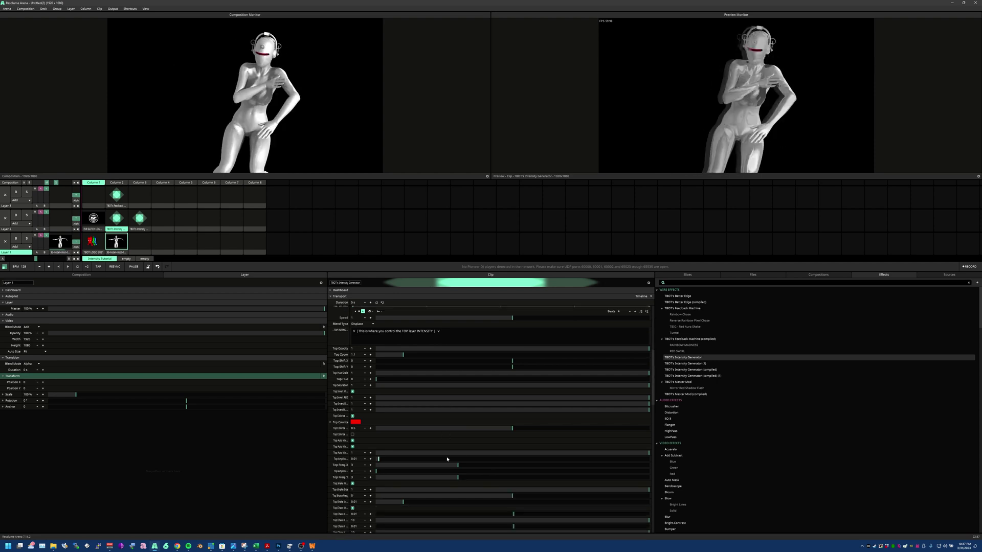
scroll(405, 443, up, 1)
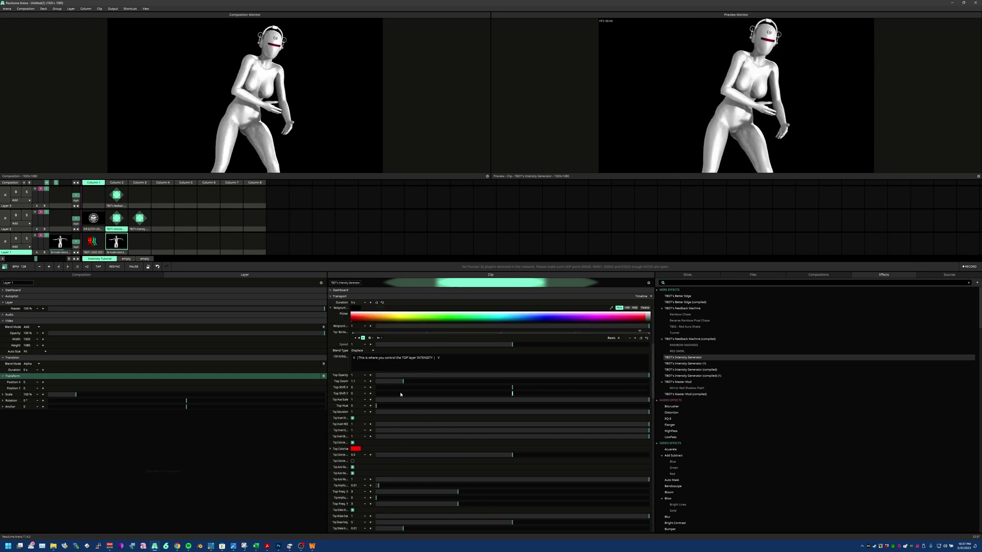
mouse_move(511, 389)
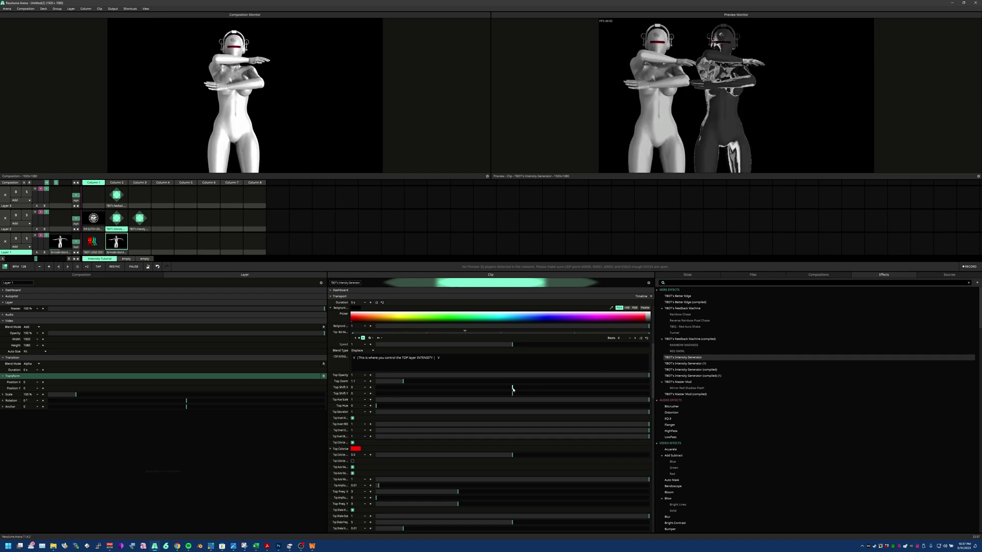
drag(513, 390, 512, 389)
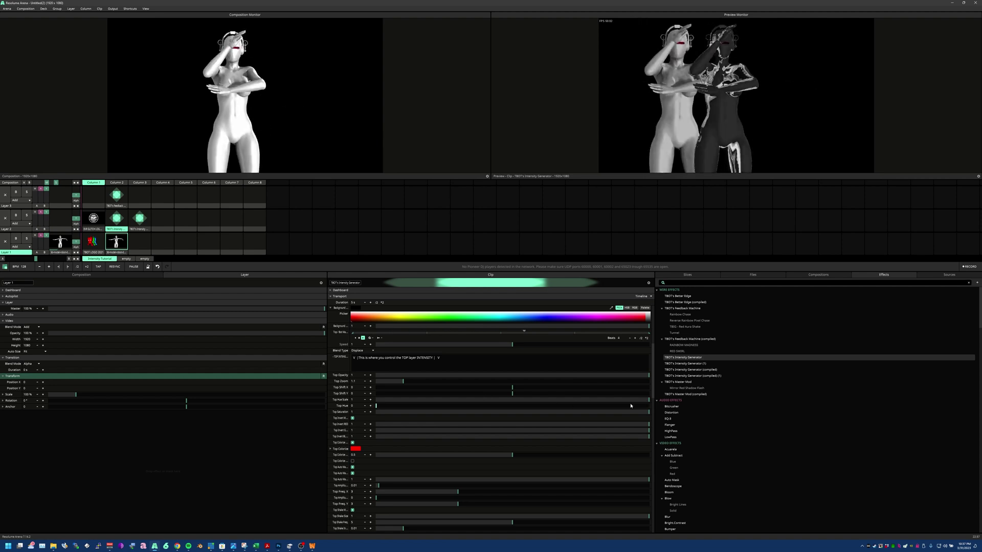
Try the Top Hue Scale, Top Hue and Top Saturation values, returning them to 1, 0 and 1.
drag(649, 399, 702, 395)
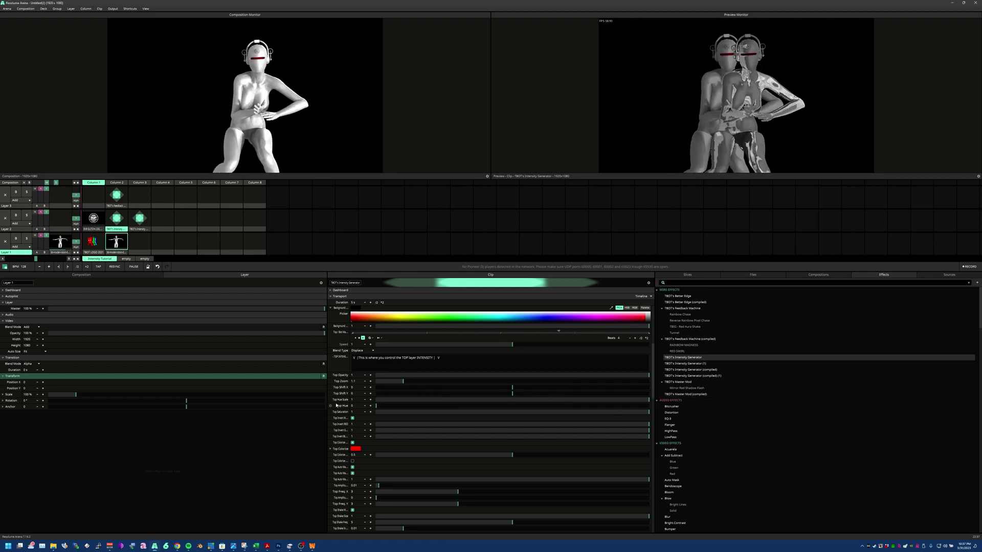
drag(649, 399, 493, 397)
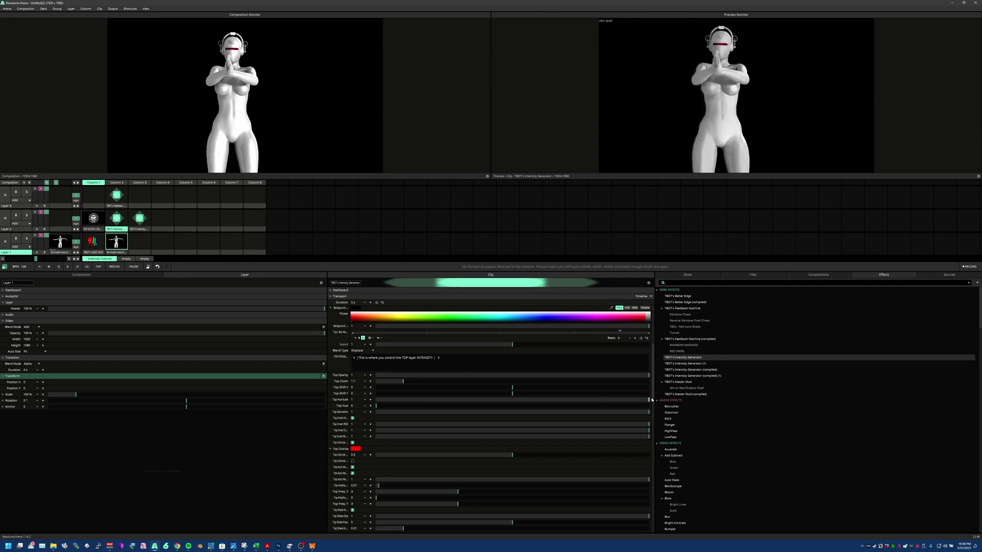
mouse_move(649, 400)
mouse_down()
mouse_move(565, 400)
mouse_move(649, 399)
mouse_up()
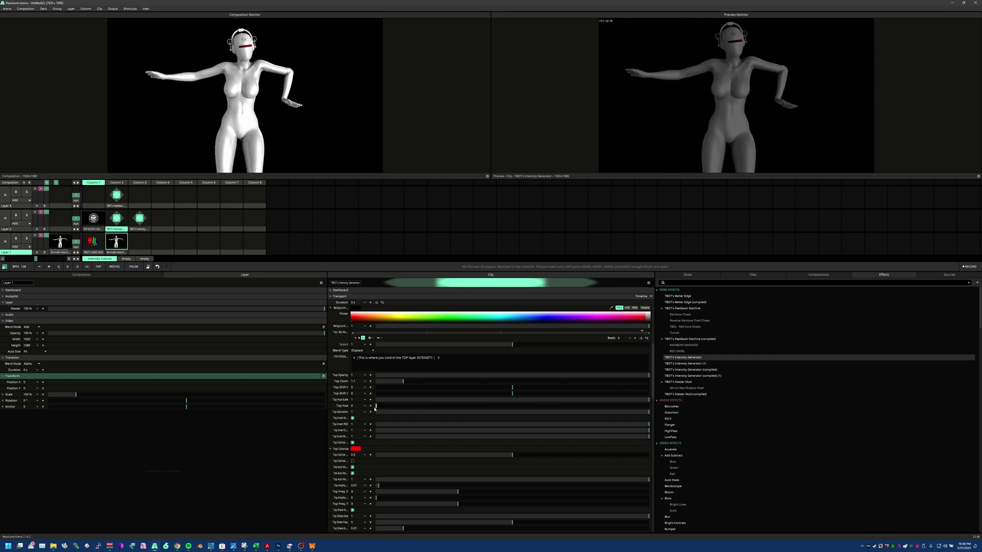
mouse_move(384, 407)
mouse_down()
mouse_move(557, 407)
mouse_move(377, 407)
mouse_up()
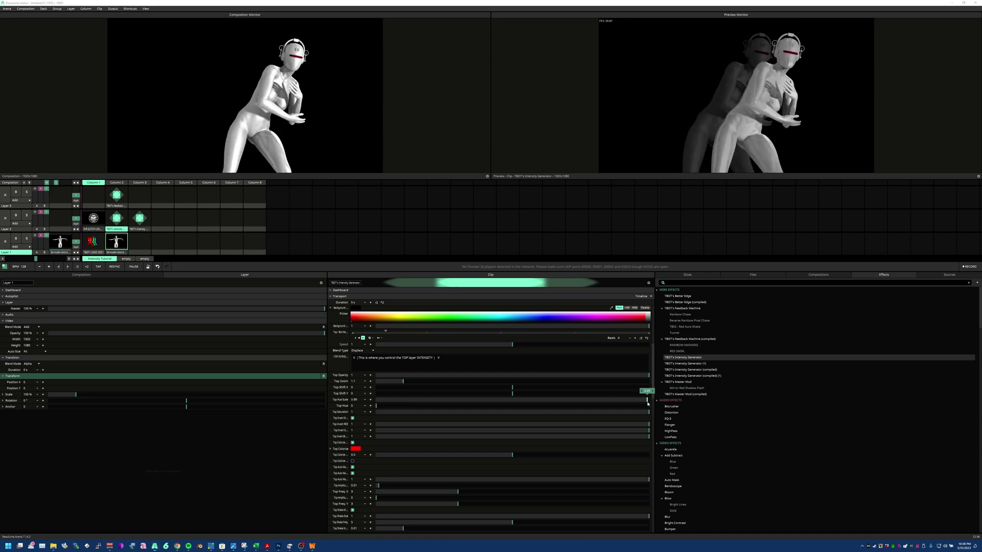
mouse_move(649, 412)
mouse_down()
mouse_move(425, 412)
mouse_move(650, 412)
mouse_up()
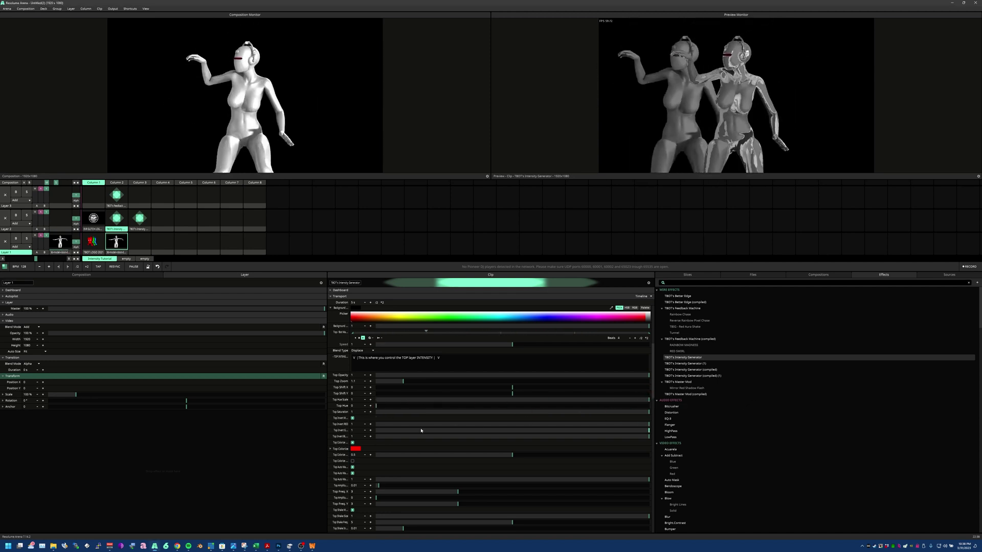
Try inverting the top layer's colors, and turn on its red colorize with the inversion bypassed again.
click(352, 418)
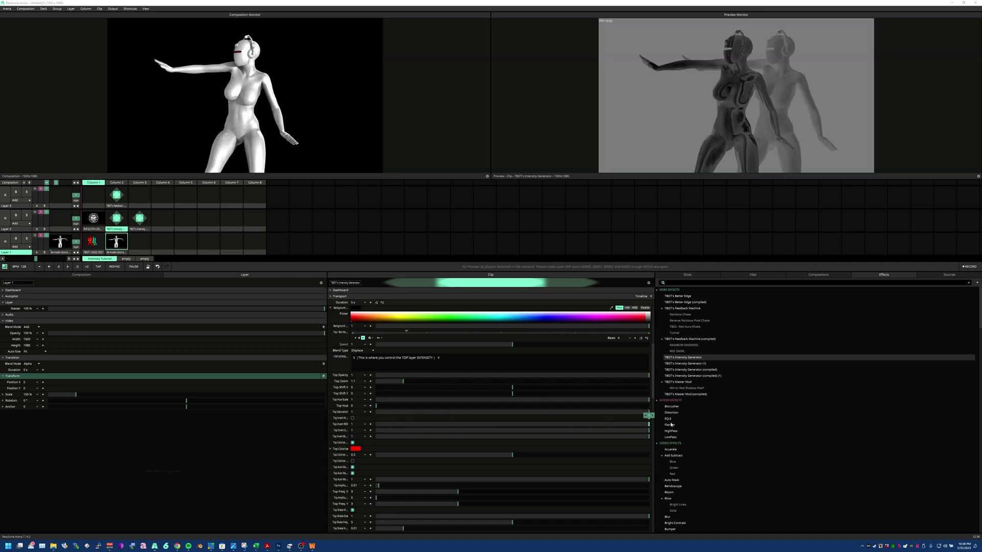
mouse_move(646, 432)
mouse_down()
mouse_move(429, 431)
mouse_move(648, 431)
mouse_up()
click(353, 443)
click(352, 443)
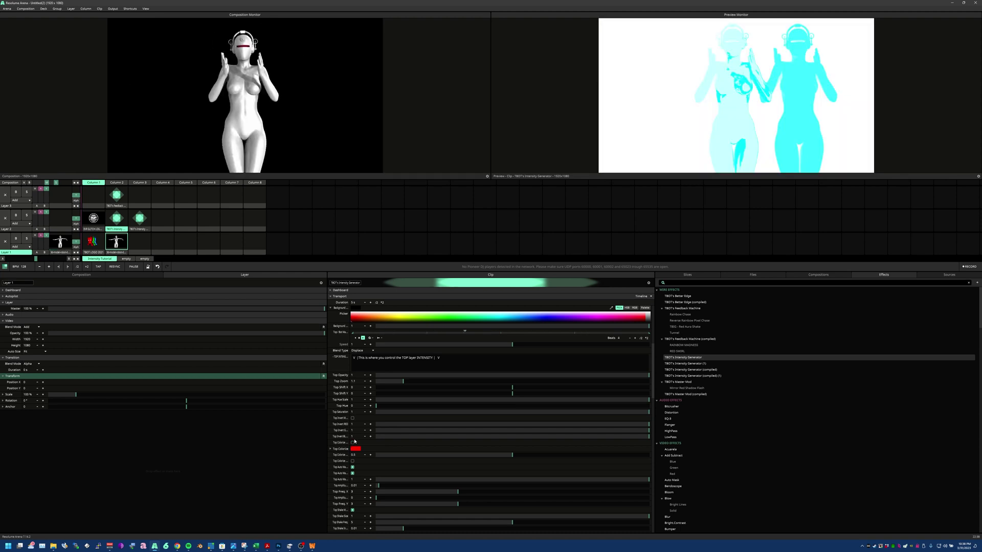
click(352, 418)
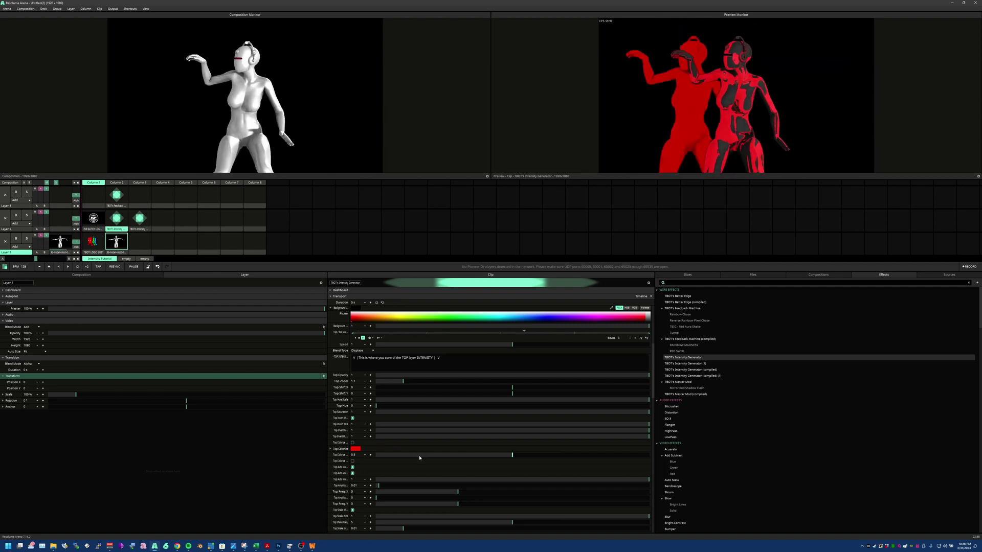
Try the Top Colorize amount, returning it to 0.5, and toggle the colorize option below it on and off.
mouse_move(511, 455)
mouse_down()
mouse_move(647, 455)
mouse_move(377, 455)
mouse_move(622, 455)
mouse_move(467, 455)
mouse_move(513, 454)
mouse_up()
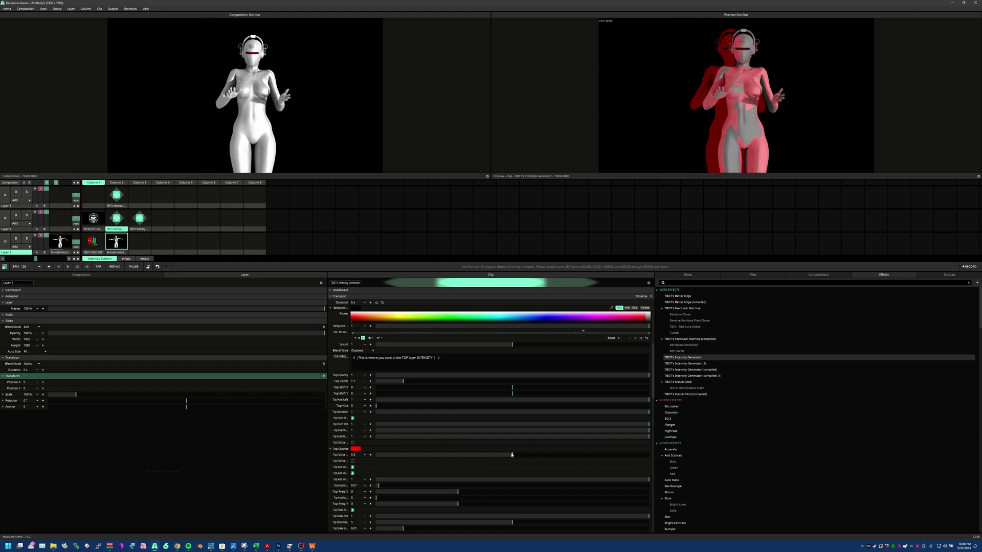
click(352, 462)
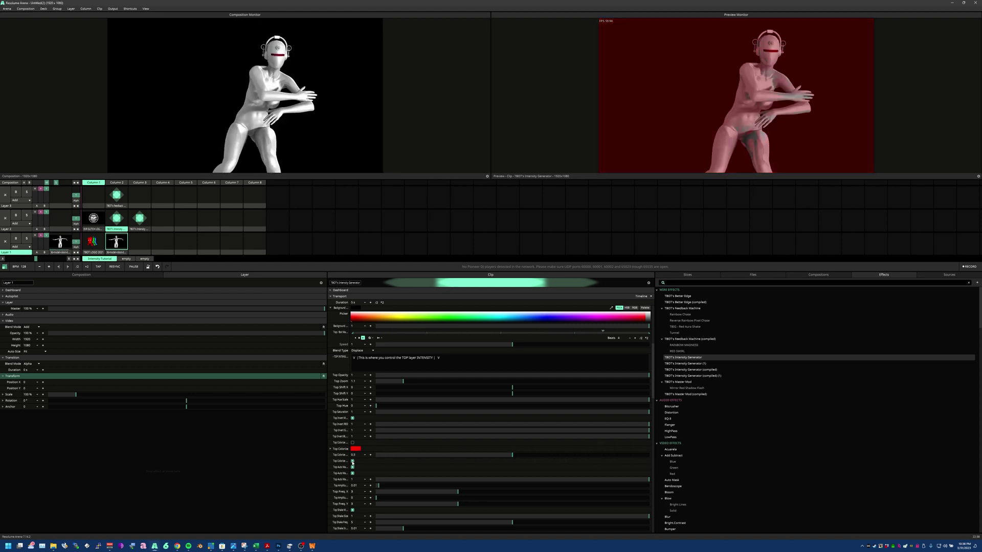
click(352, 461)
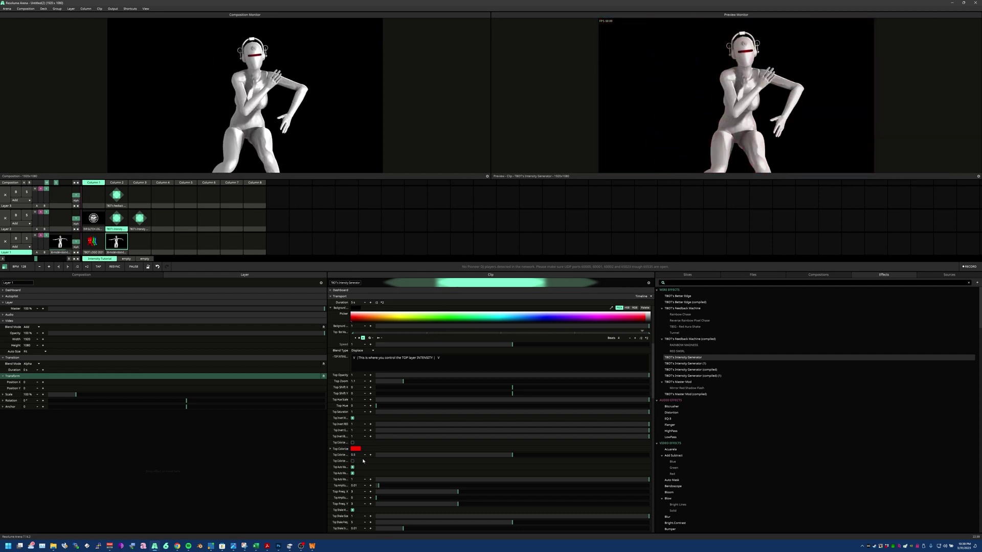
Lower the top layer's first amplitude parameter to 0.
click(352, 467)
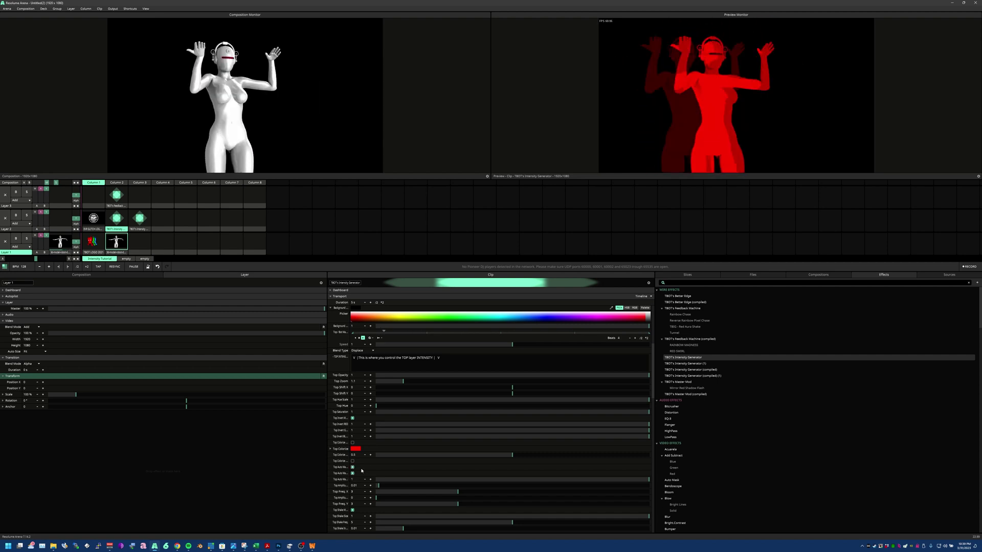
scroll(419, 468, down, 3)
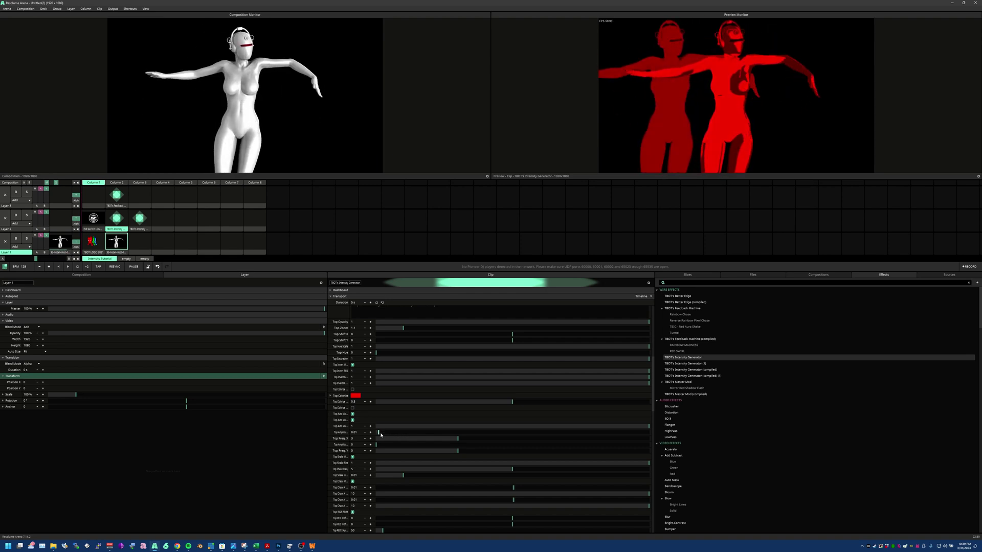
mouse_move(381, 435)
mouse_down()
mouse_move(420, 435)
mouse_move(377, 435)
mouse_up()
Switch the Top / Bot Master Blend back to Basic at 0 and lower the Top Colorize amount to 0.12.
scroll(453, 406, up, 4)
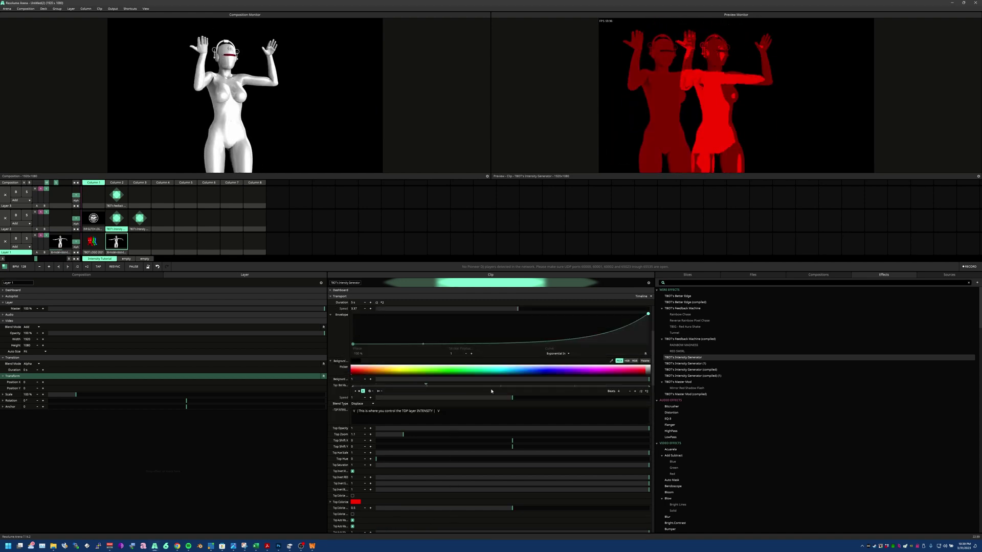
click(330, 385)
click(342, 318)
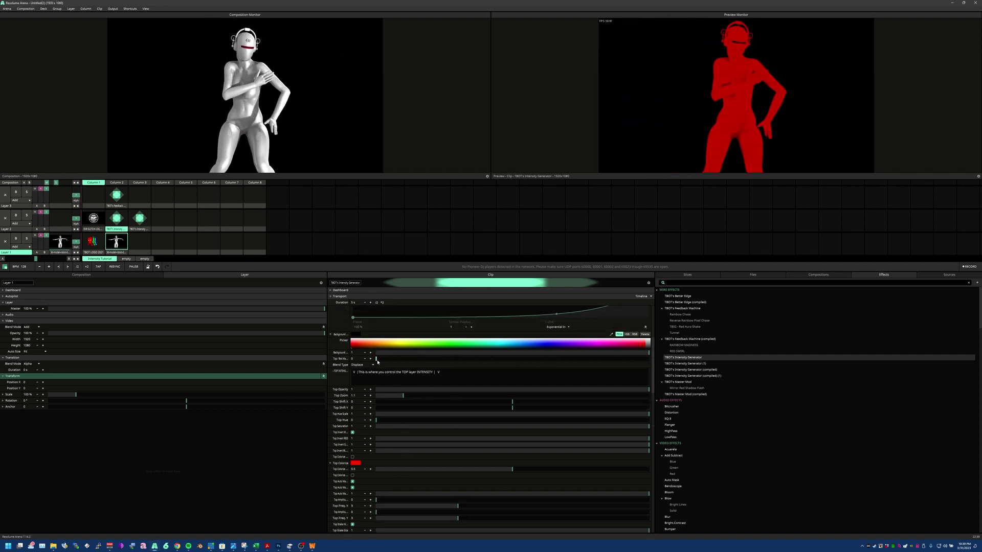
drag(379, 361, 650, 359)
drag(711, 345, 375, 360)
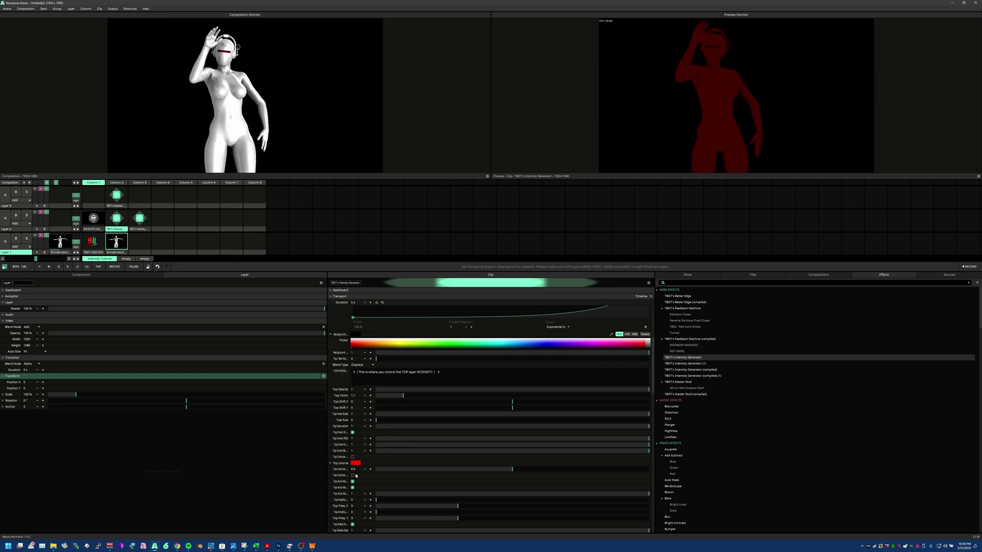
drag(491, 469, 409, 460)
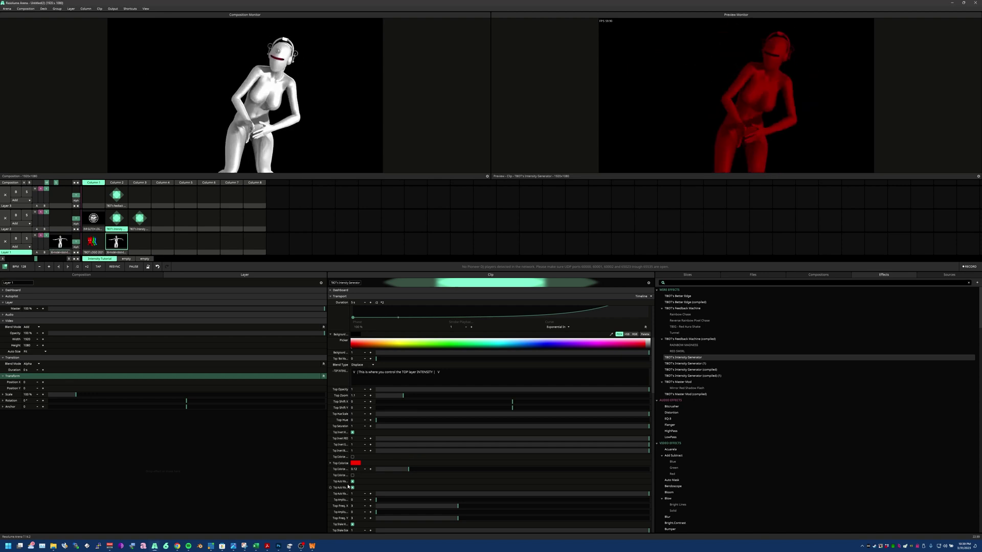
Try the top layer's first amplitude at about 0.12 with its frequency, reset that amplitude to 0.01, and try the second amplitude.
scroll(389, 447, down, 3)
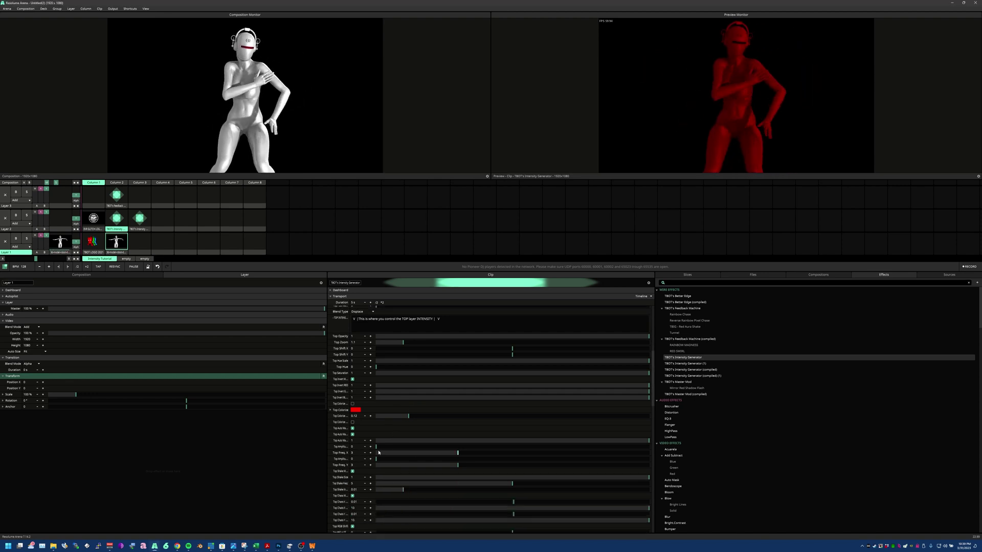
drag(376, 447, 408, 451)
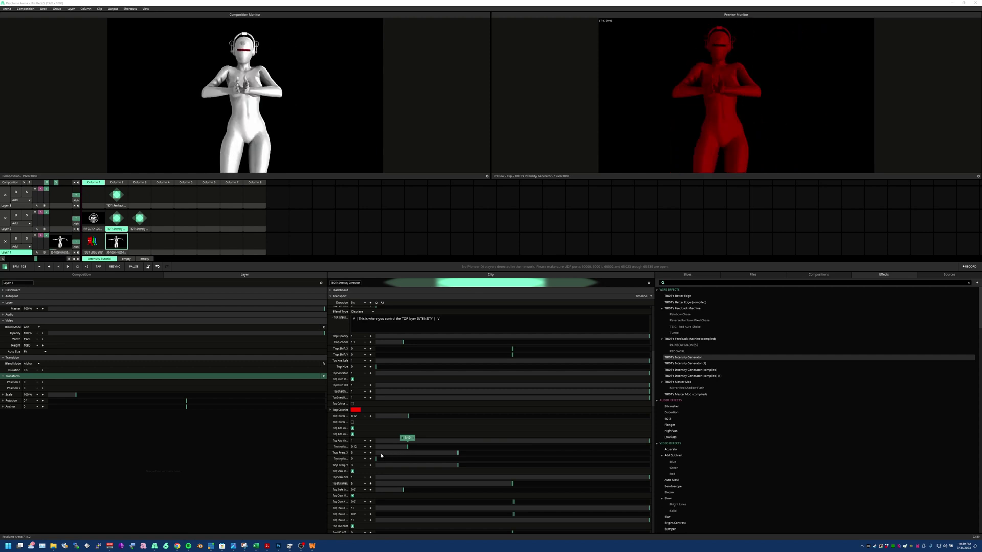
mouse_move(441, 454)
mouse_down()
mouse_move(379, 461)
mouse_move(602, 466)
mouse_move(423, 458)
mouse_move(458, 458)
mouse_up()
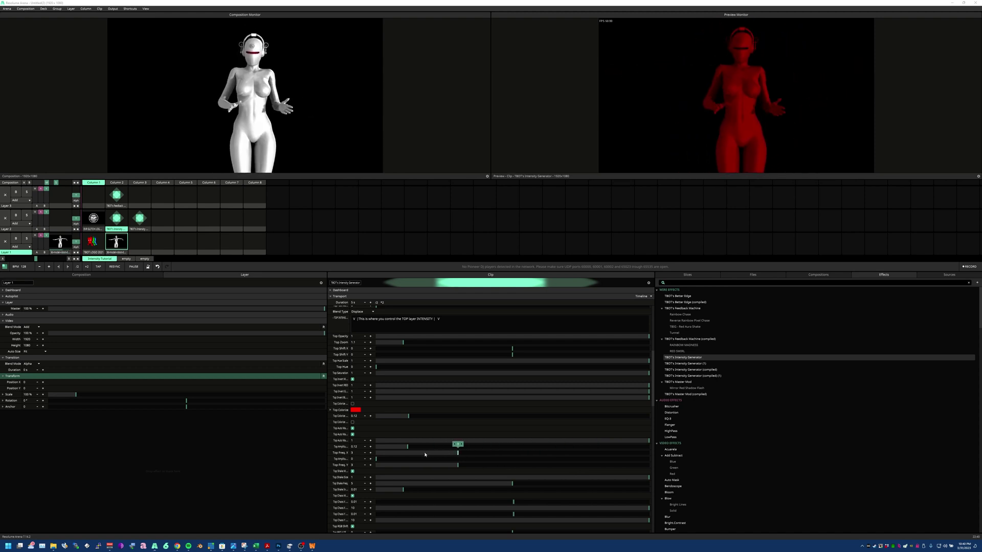
double_click(409, 448)
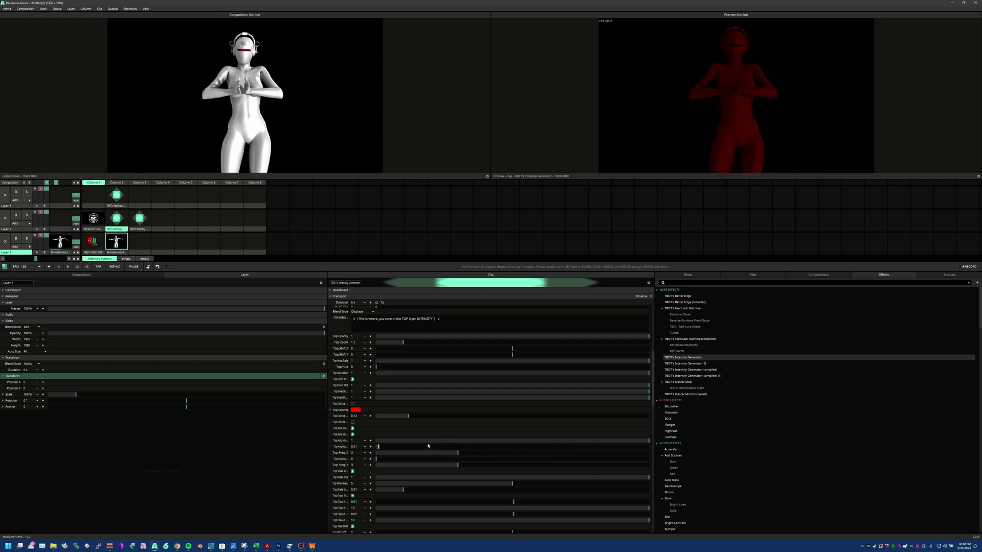
mouse_move(377, 459)
mouse_down()
mouse_move(514, 461)
mouse_move(372, 461)
mouse_up()
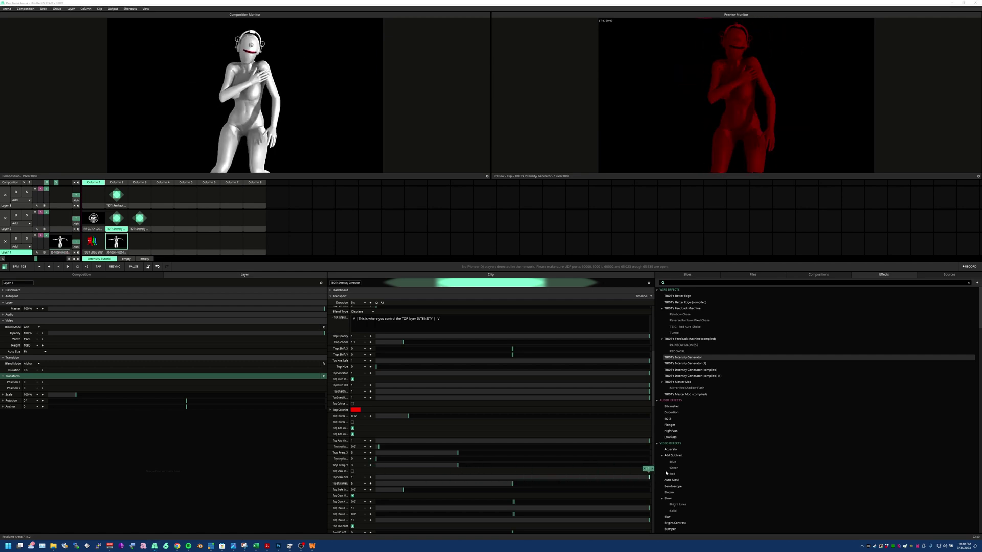
Set the top layer's shake frequency to 10 and try the two 0.01 amount parameters in the section below it.
drag(532, 484, 649, 482)
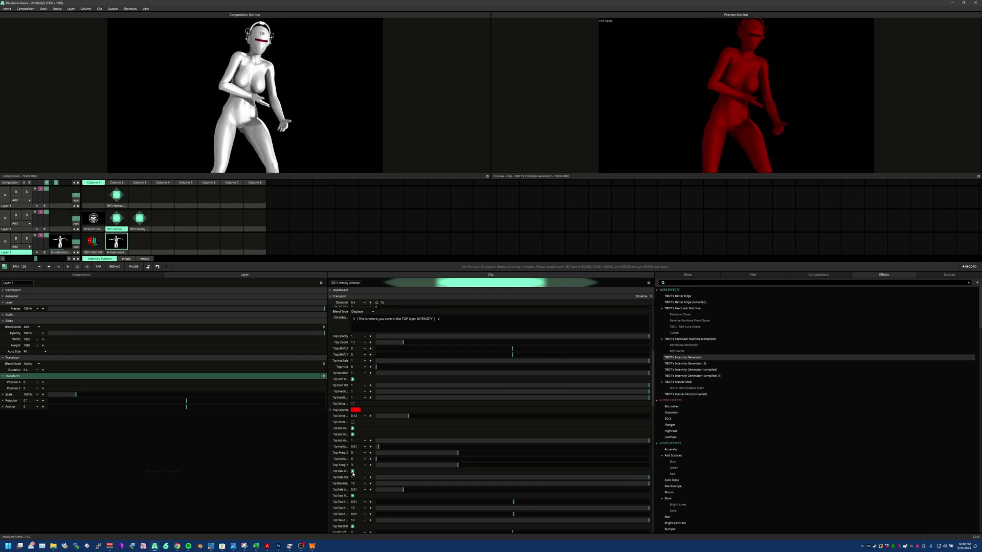
scroll(354, 500, down, 2)
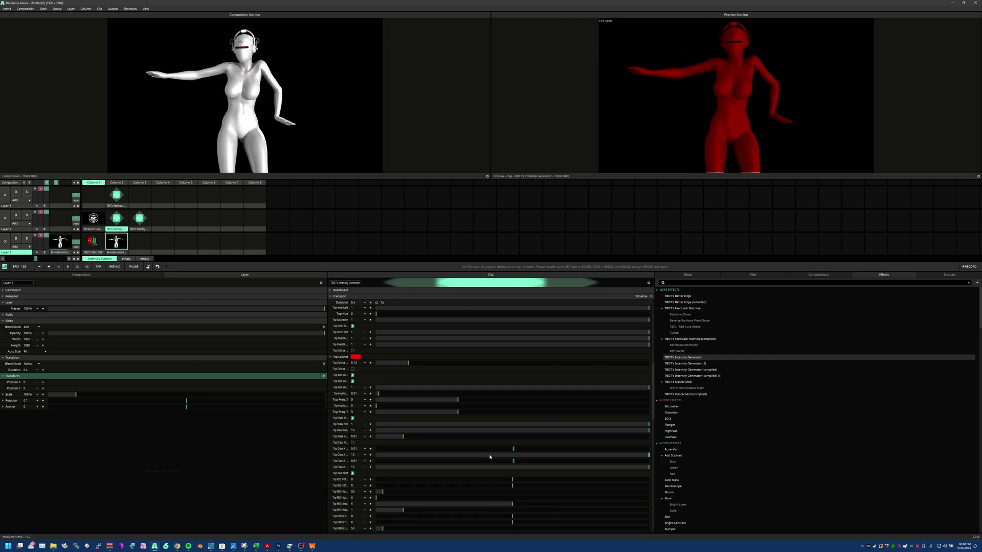
mouse_move(519, 450)
mouse_down()
mouse_move(535, 450)
mouse_move(517, 452)
mouse_up()
click(353, 419)
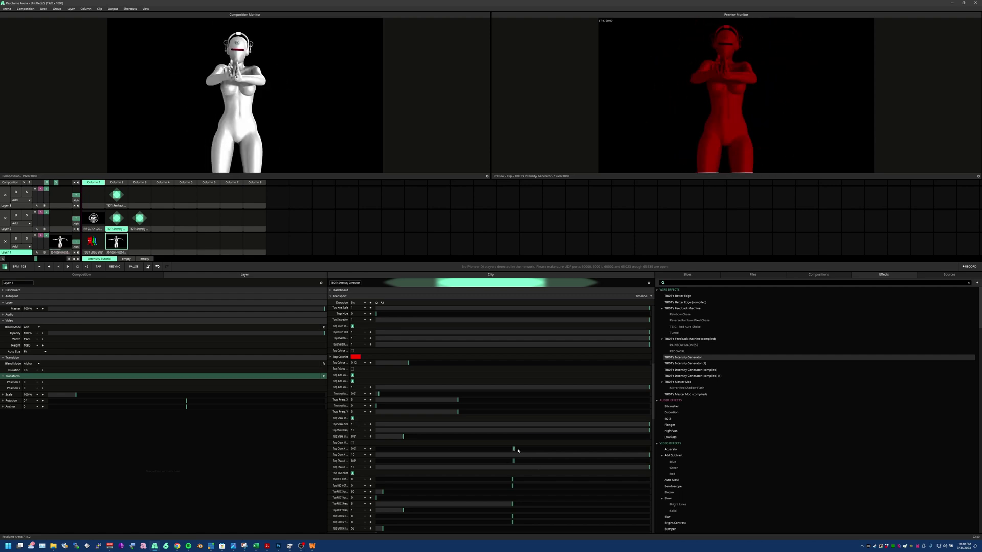
mouse_move(514, 461)
mouse_down()
mouse_move(542, 462)
mouse_move(508, 464)
mouse_move(518, 464)
mouse_move(506, 451)
mouse_move(519, 452)
mouse_up()
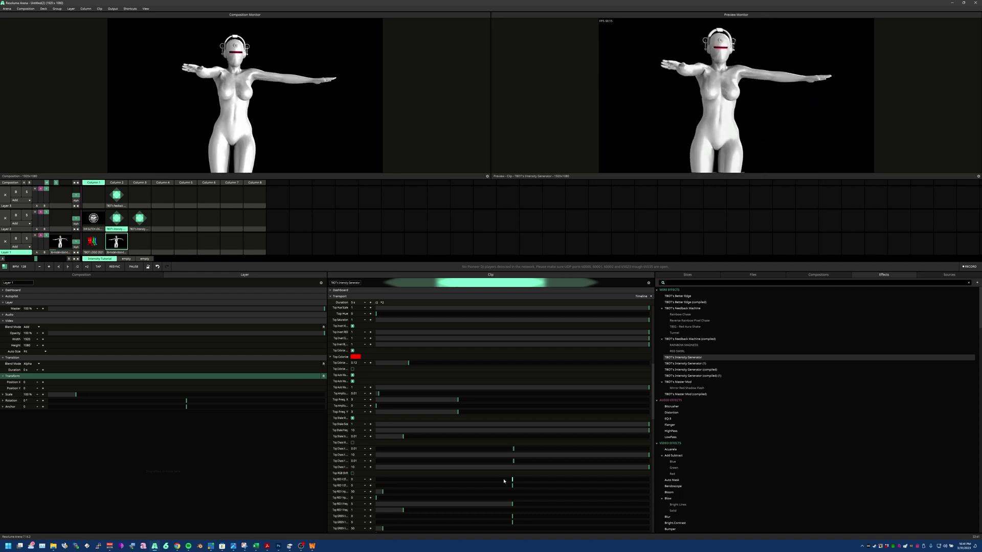
Shift the top layer's red channel horizontally by about 30 and raise the red parameter valued 50 to about 199.
mouse_move(513, 480)
mouse_down()
mouse_move(523, 481)
mouse_move(515, 482)
mouse_up()
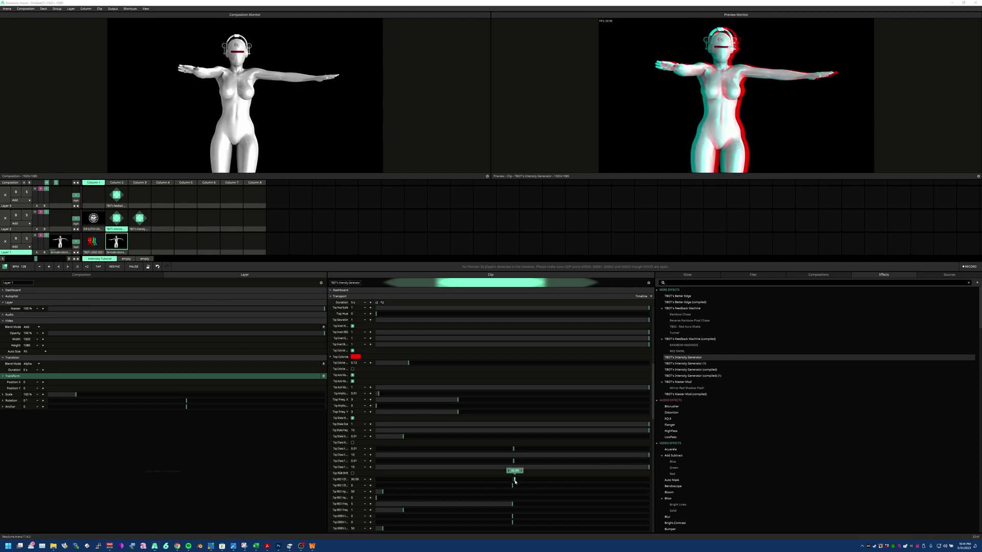
mouse_move(513, 485)
mouse_down()
mouse_move(541, 485)
mouse_move(494, 485)
mouse_move(505, 484)
mouse_up()
double_click(508, 484)
drag(383, 492, 429, 496)
drag(413, 499, 404, 501)
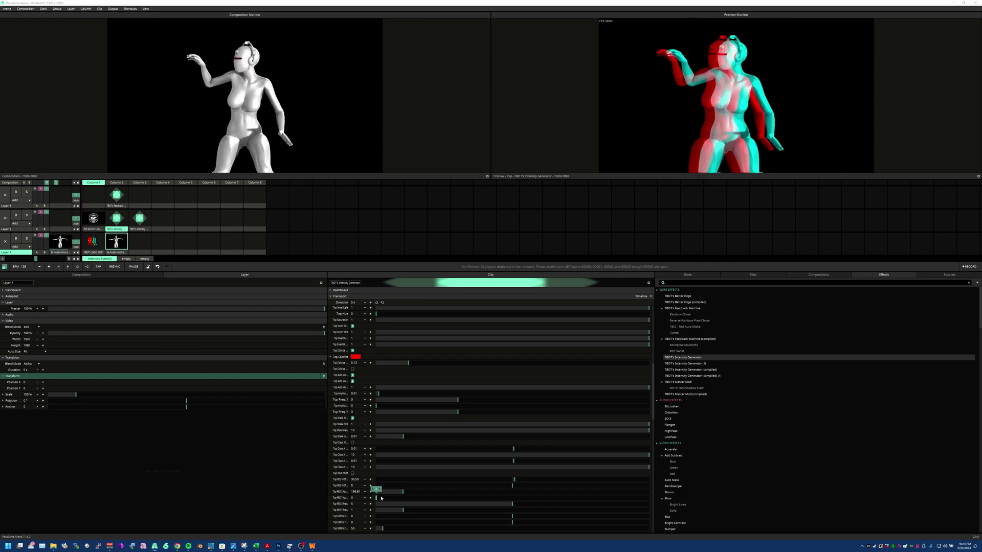
Try a large negative horizontal shift on the top layer's green channel and reset it to 0.
mouse_move(512, 517)
mouse_down()
mouse_move(496, 521)
mouse_move(519, 522)
mouse_move(451, 526)
mouse_move(535, 524)
mouse_move(489, 525)
mouse_move(512, 524)
mouse_up()
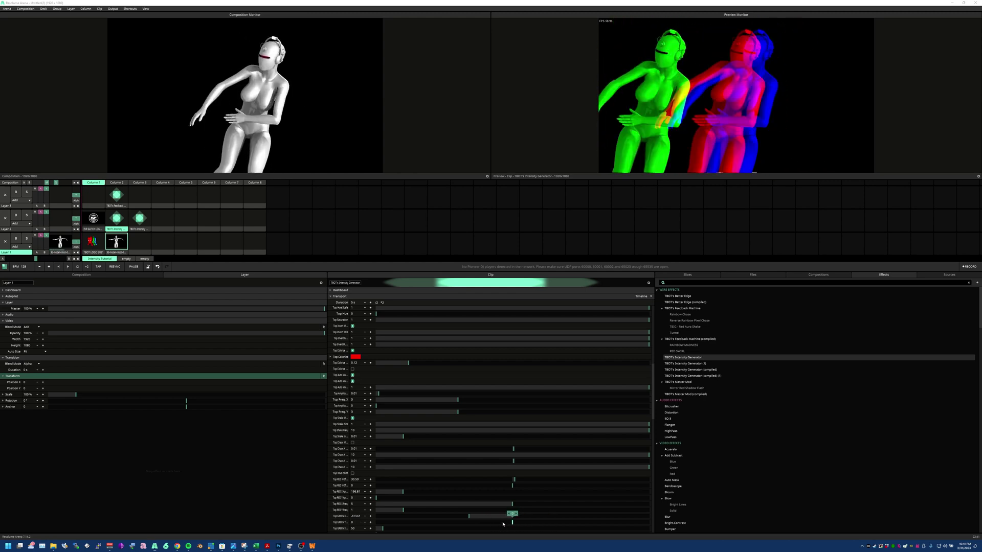
drag(403, 533, 429, 533)
double_click(429, 532)
double_click(469, 517)
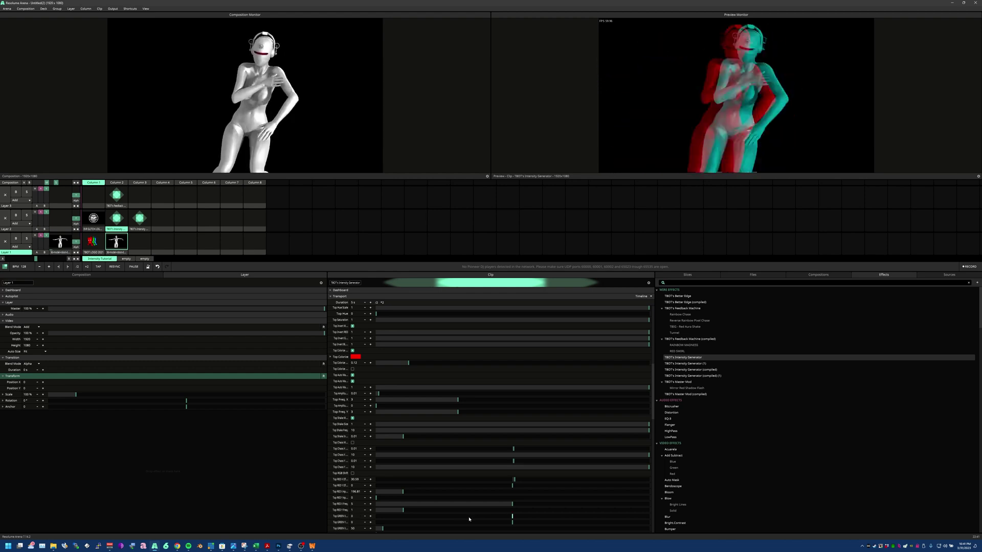
Toggle the Top Shadow bypass to compare, leaving the bypass off so the shadow is active.
scroll(423, 507, down, 2)
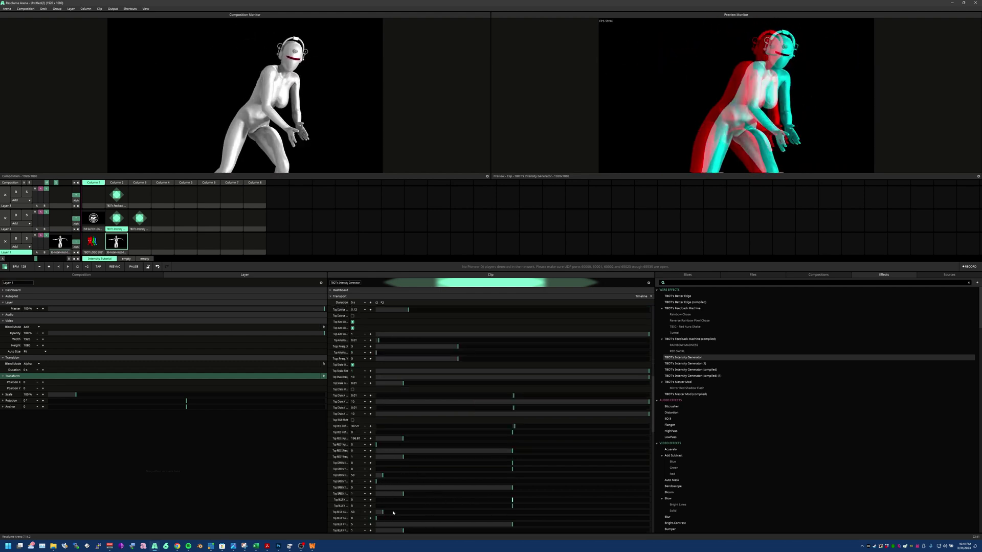
scroll(404, 489, down, 1)
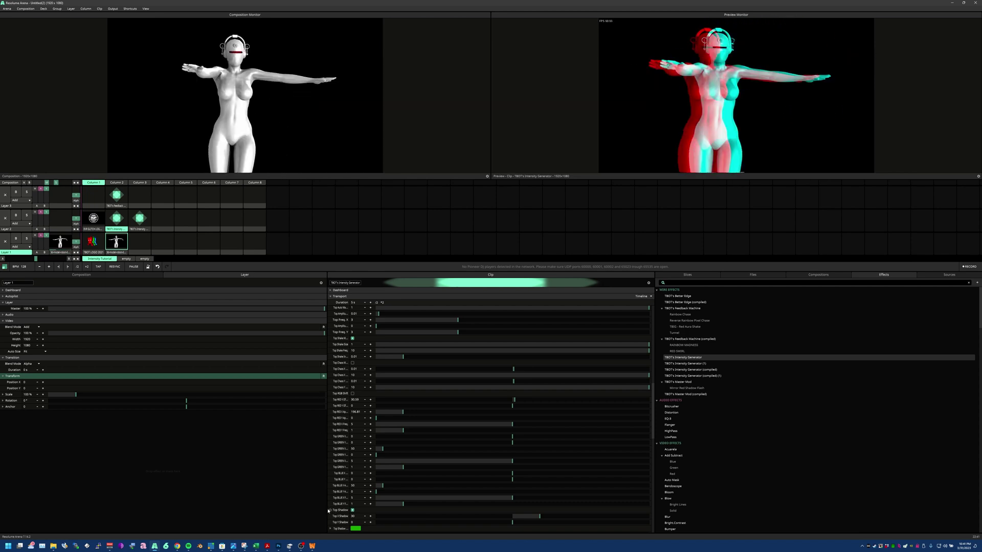
click(353, 510)
click(353, 511)
click(352, 511)
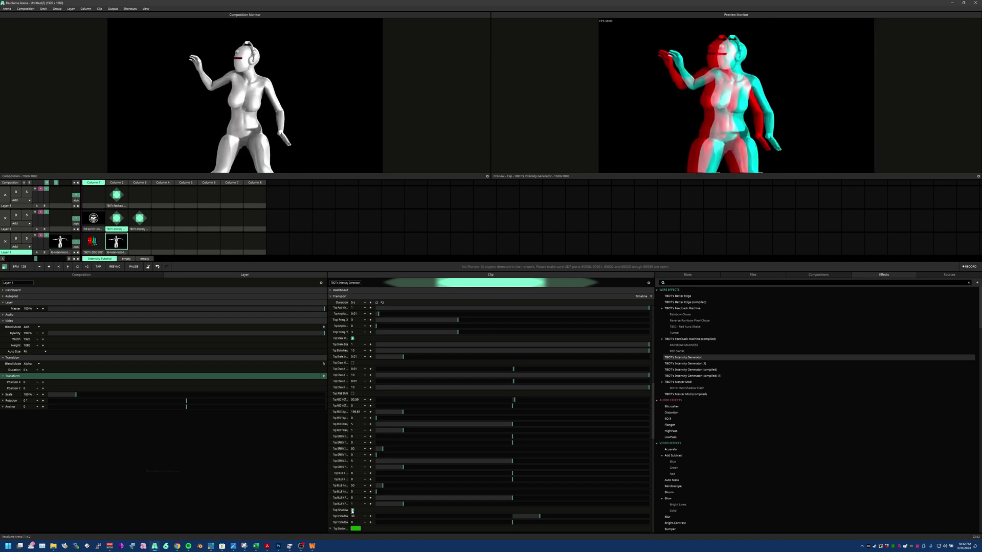
Add the Auto Mask effect to the dancing-model clip in Layer 1 and set its contrast to 1.
click(116, 241)
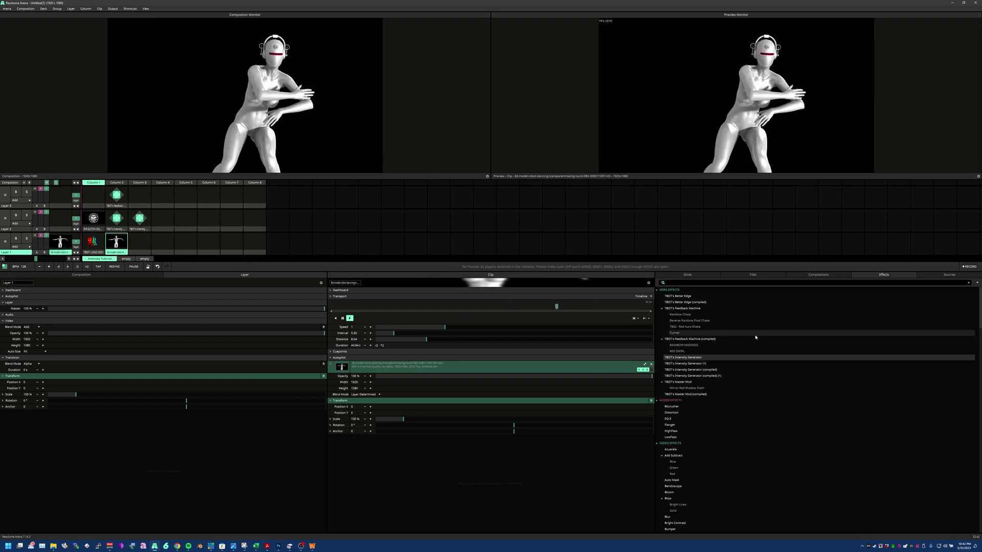
click(698, 283)
text(auto)
drag(667, 290, 461, 333)
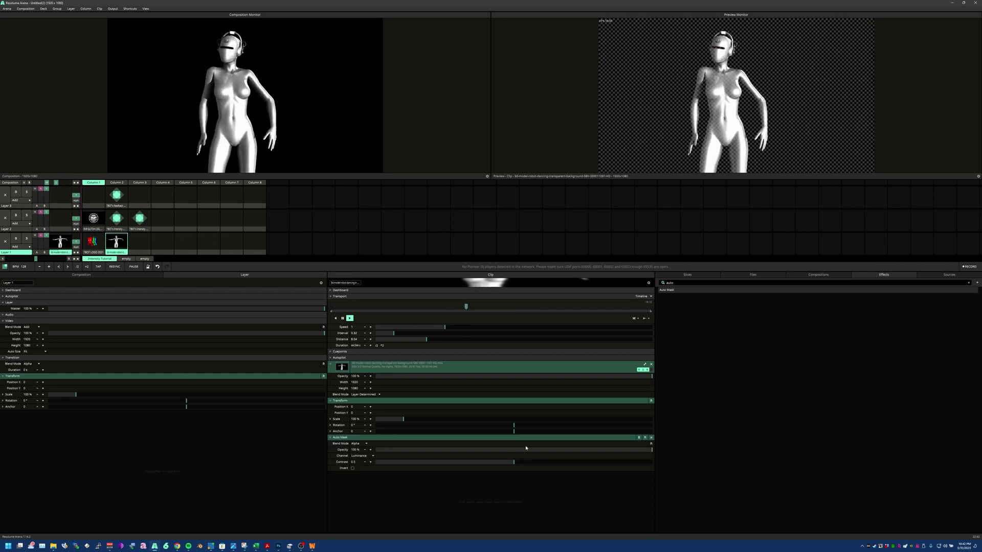
drag(514, 463, 737, 475)
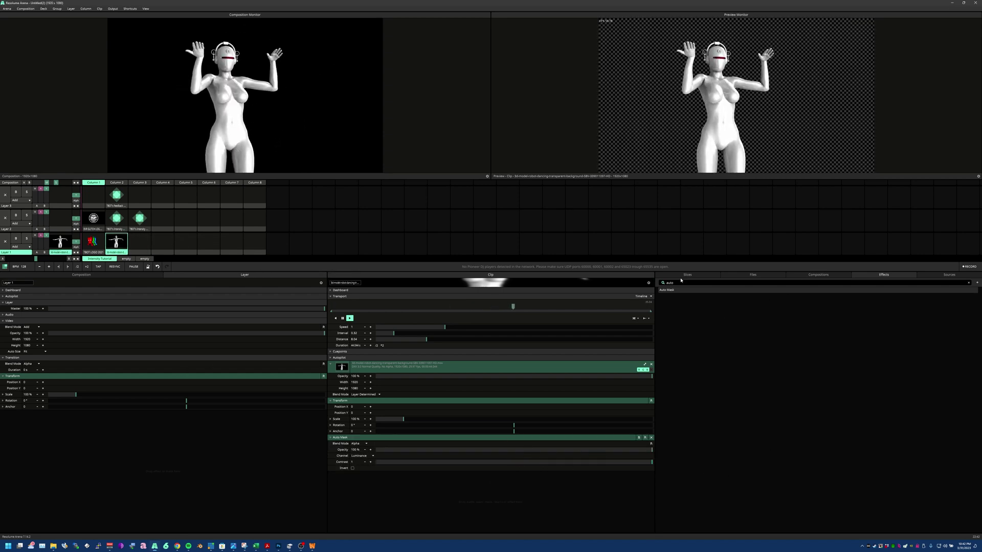
Reopen the Intensity Generator clip's parameters and compare the top layer with its green shadow bypassed.
click(117, 219)
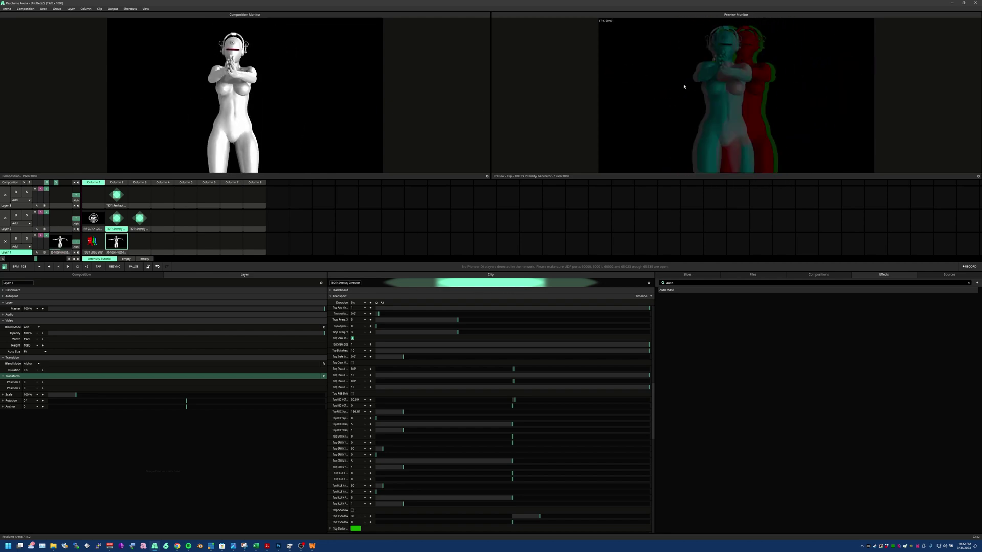
scroll(386, 481, down, 2)
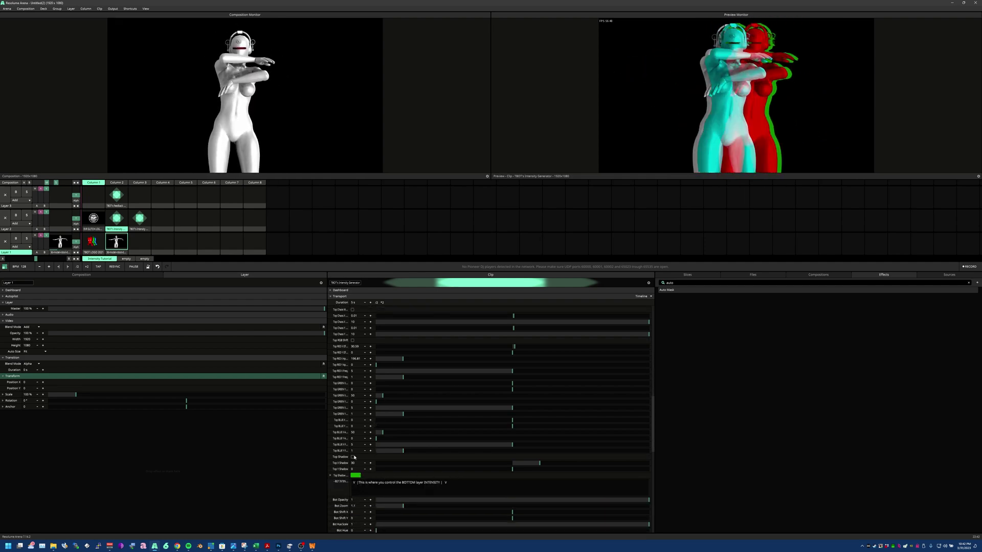
click(352, 457)
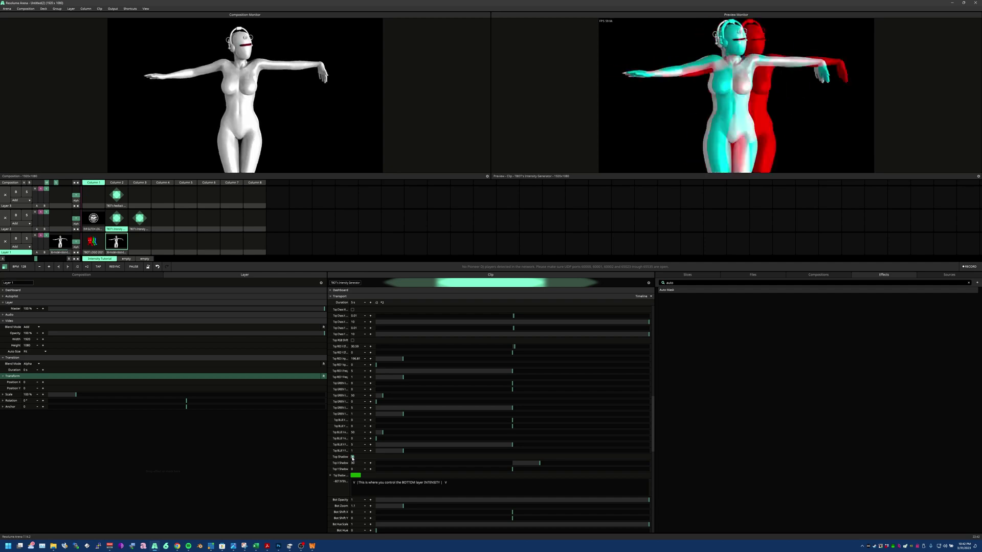
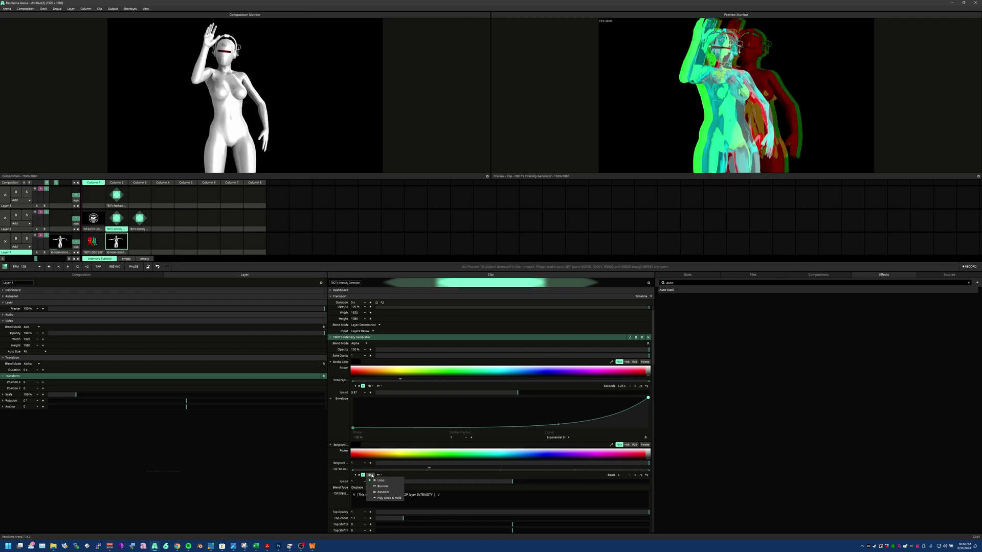
Set the master blend animation to Bounce over 1 beat and change the blend type to Alpha.
click(385, 490)
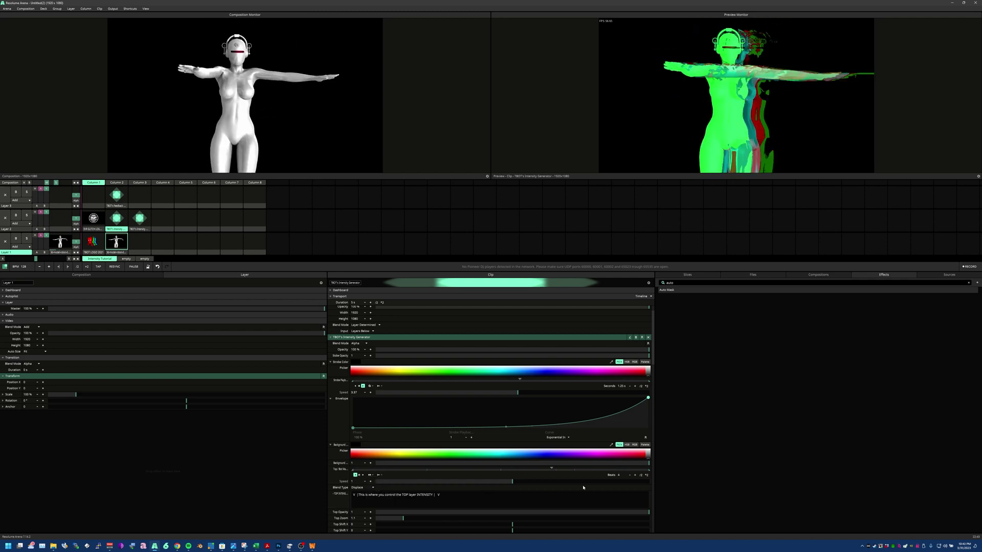
click(640, 475)
click(641, 475)
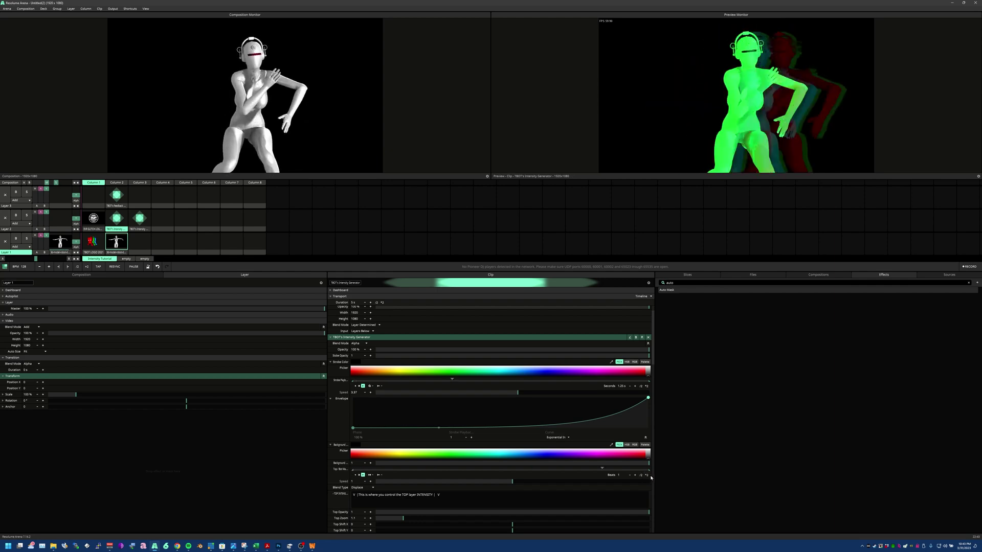
click(366, 489)
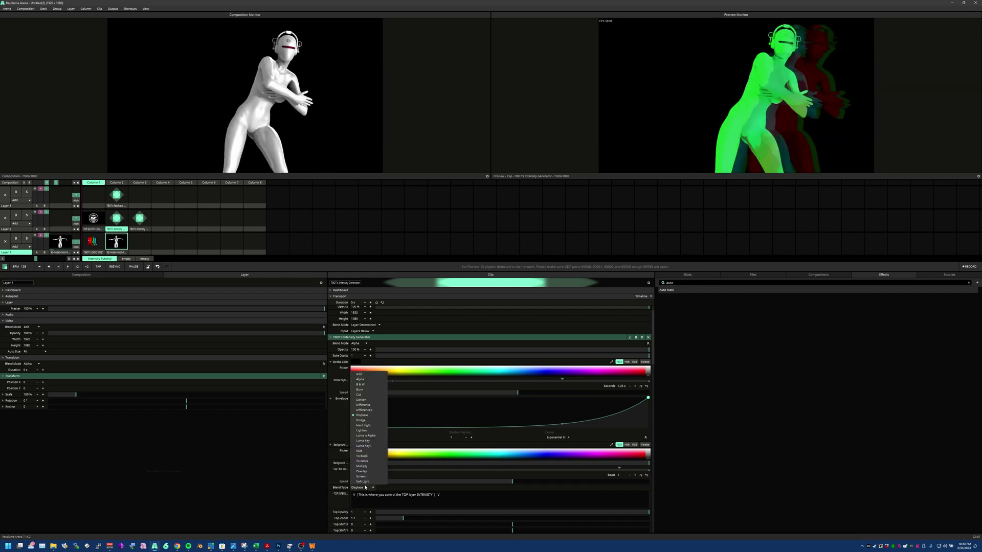
click(360, 379)
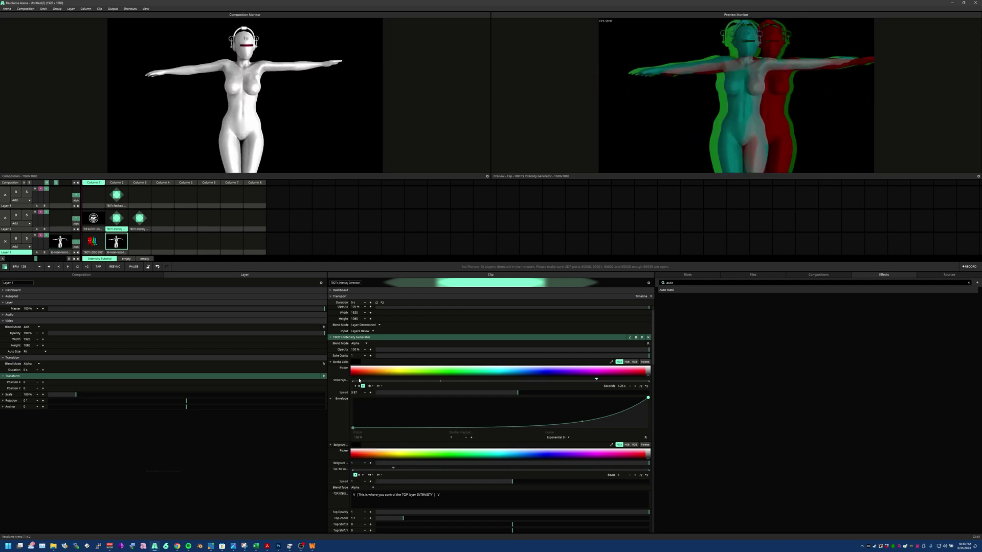
Change the top layer's shadow color from green to white.
scroll(552, 433, down, 3)
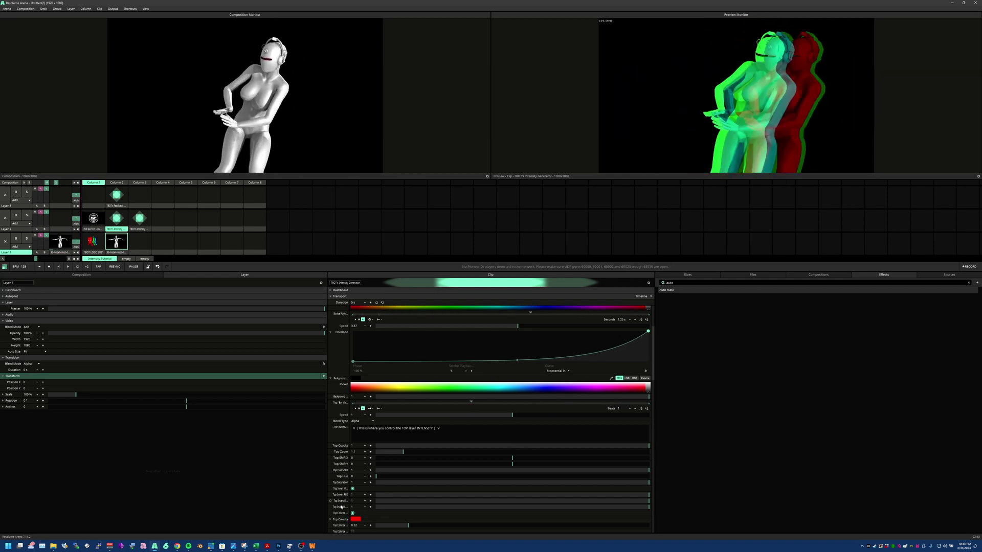
scroll(341, 507, down, 12)
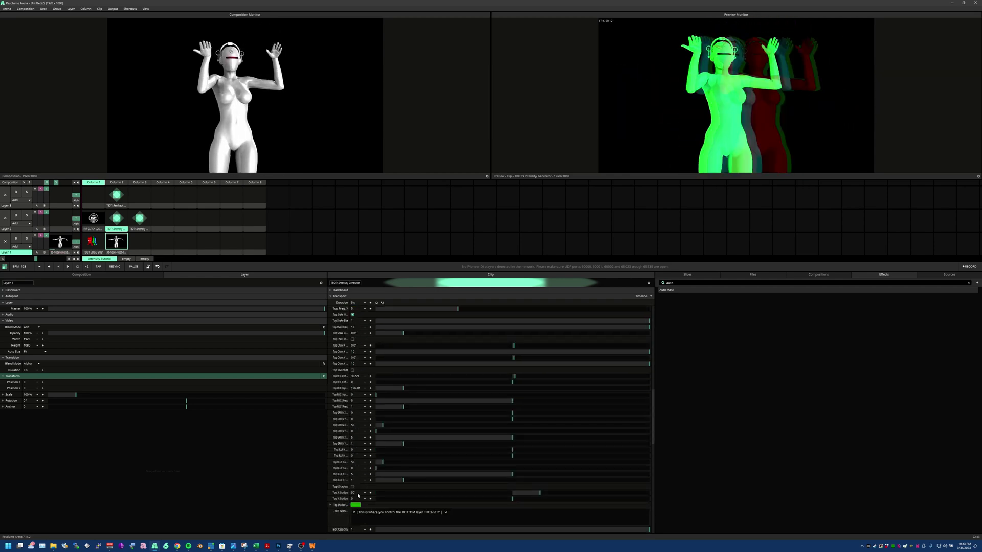
scroll(356, 481, down, 2)
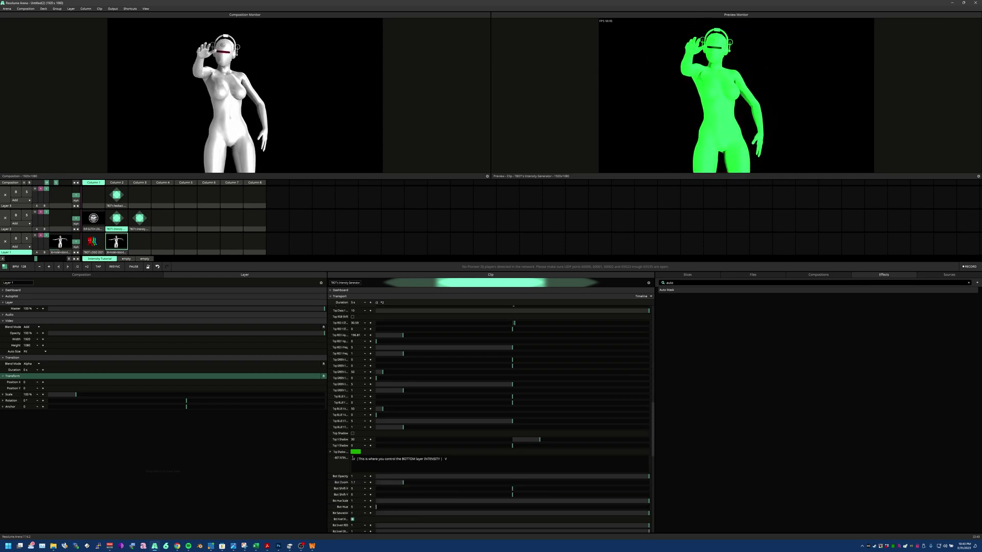
scroll(353, 459, up, 3)
scroll(347, 401, down, 3)
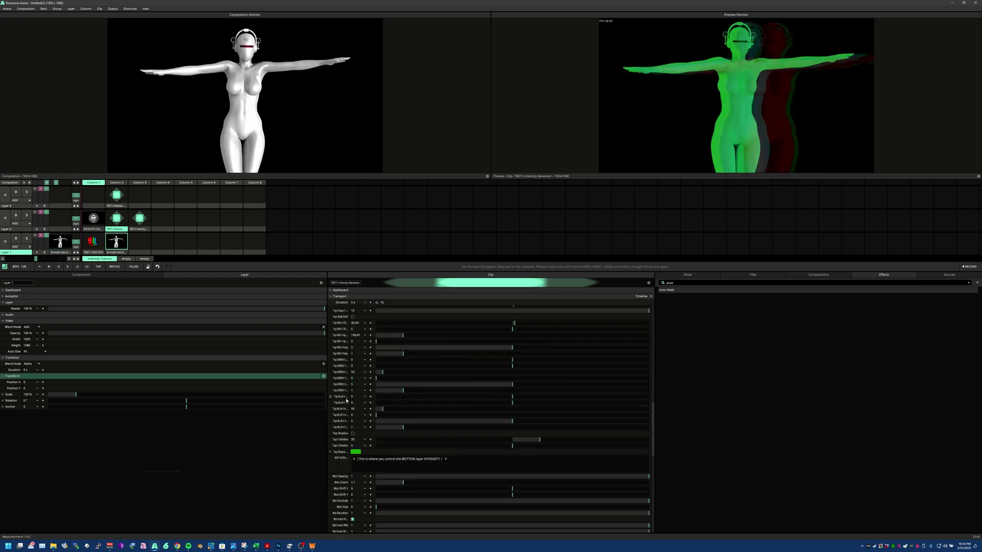
scroll(349, 405, down, 2)
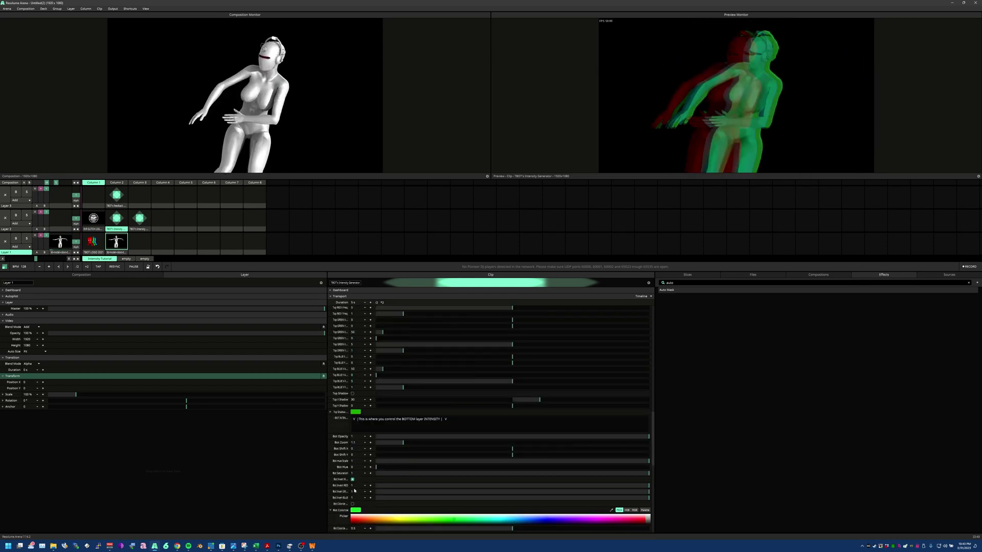
click(355, 412)
click(352, 417)
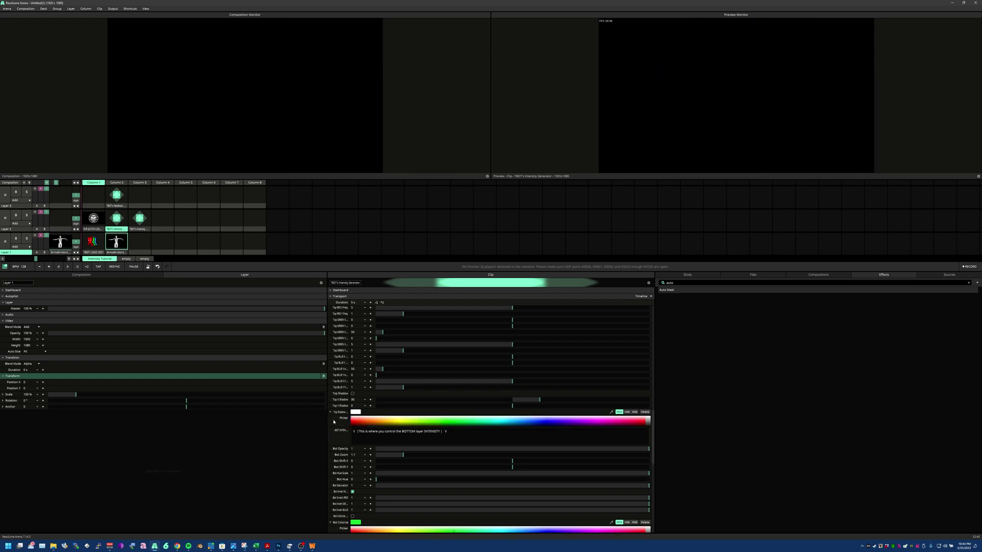
Change the bottom layer's colorize color to a dark orange.
scroll(331, 462, down, 4)
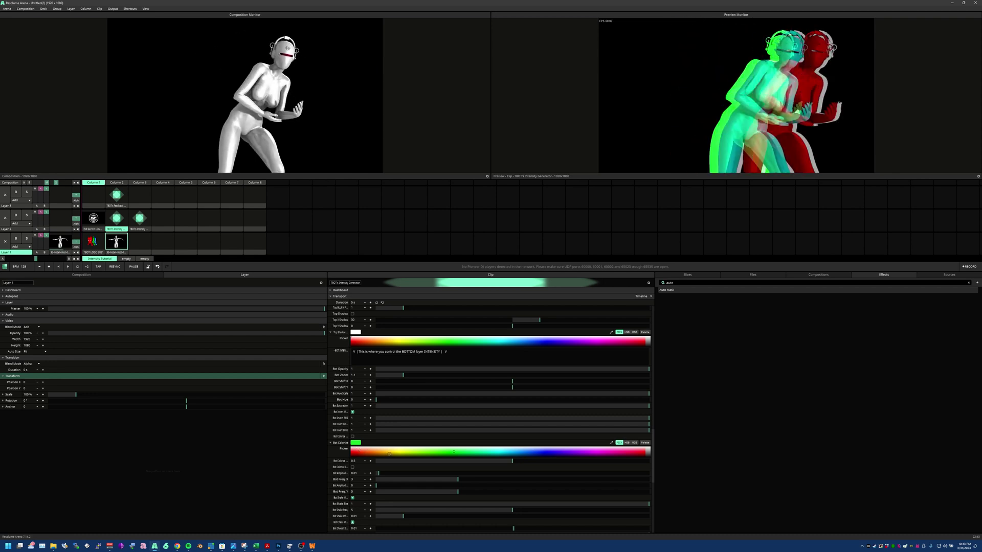
click(381, 455)
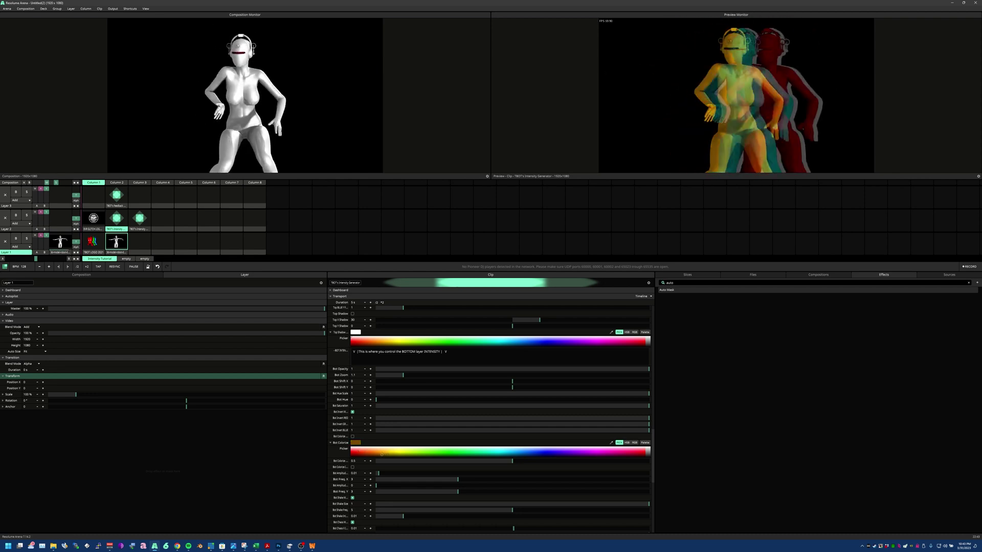
Change the bottom layer's colorize color to white.
click(351, 454)
click(351, 448)
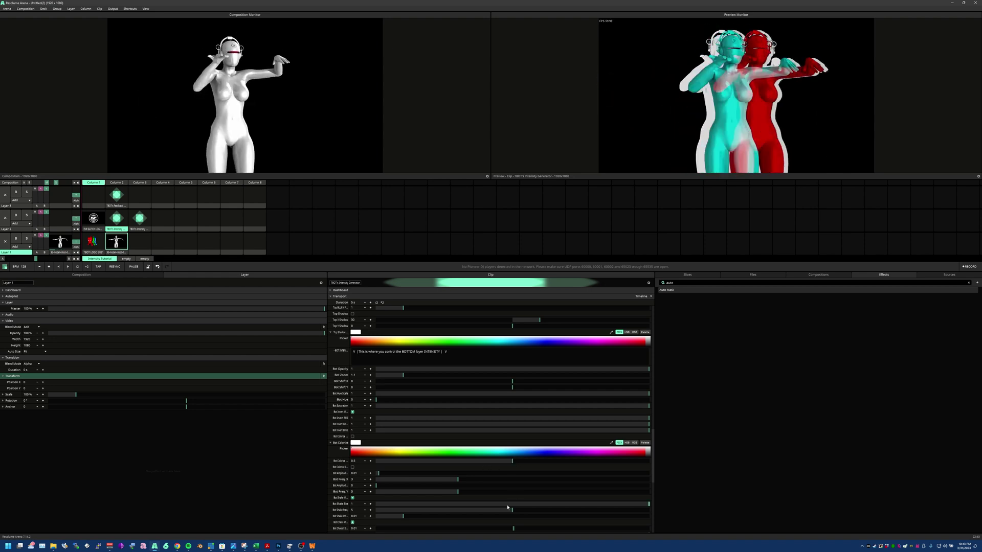
Change the bottom layer's shadow color to a light violet-blue and bring its horizontal shadow offset slightly closer to zero.
scroll(507, 507, down, 4)
scroll(461, 480, down, 7)
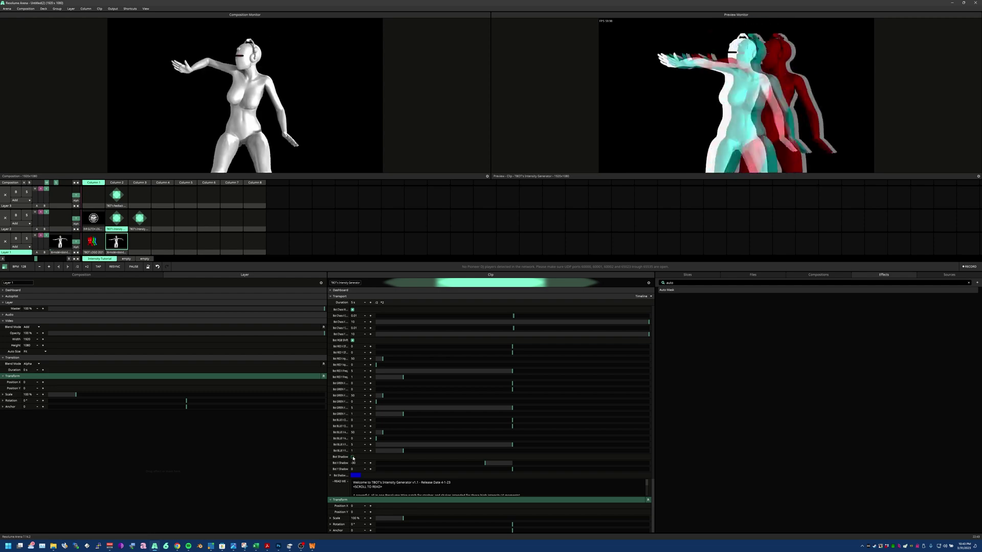
click(355, 475)
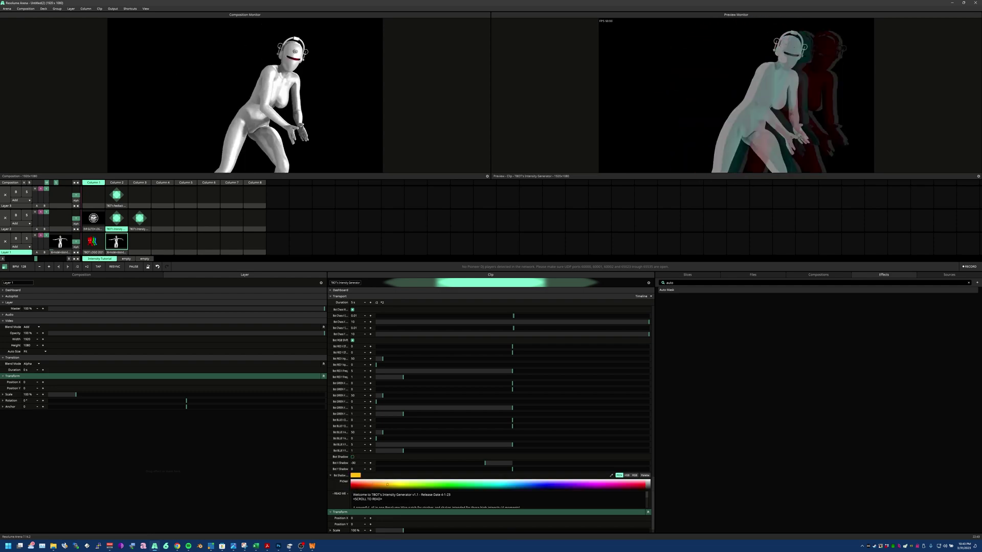
click(474, 489)
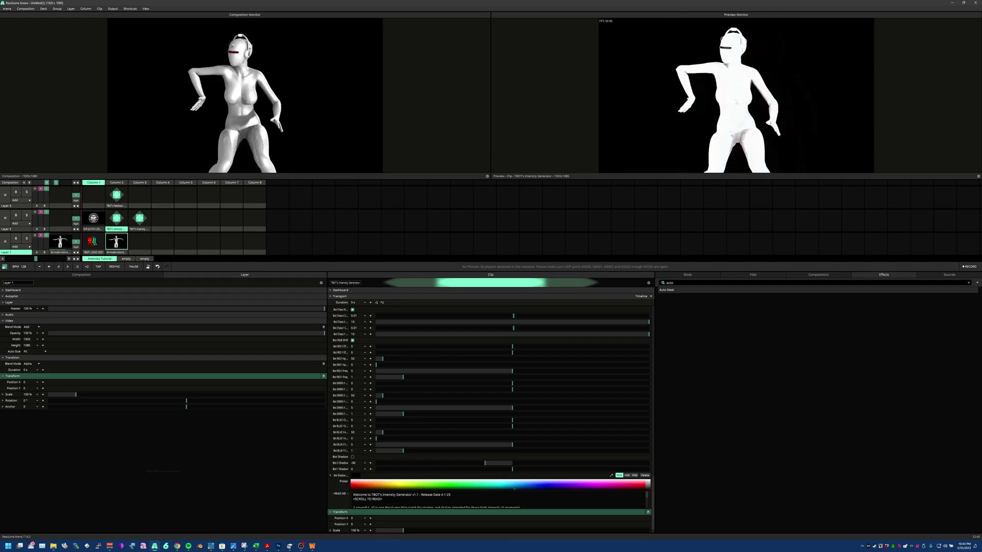
drag(514, 488, 539, 483)
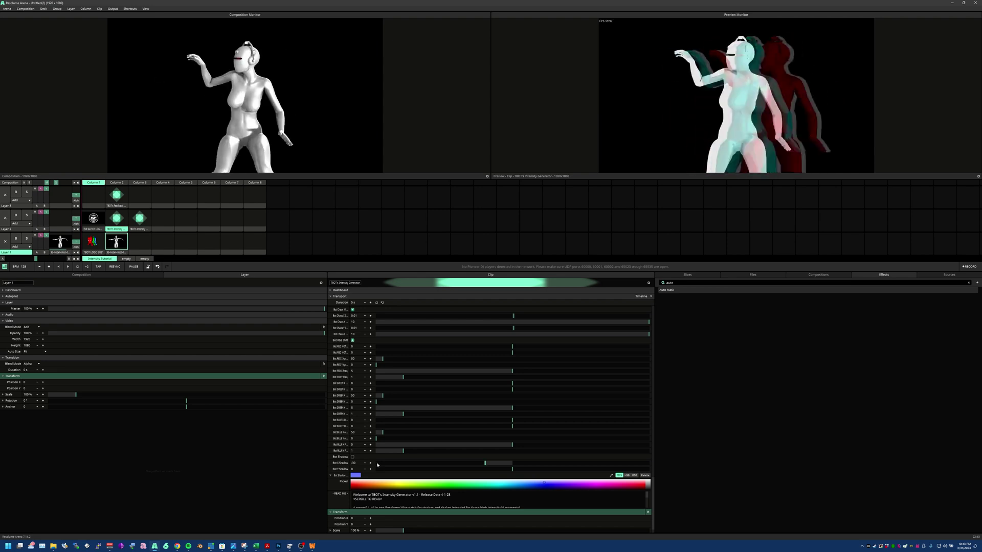
mouse_move(486, 465)
mouse_down()
mouse_move(478, 465)
mouse_move(530, 467)
mouse_move(491, 469)
mouse_up()
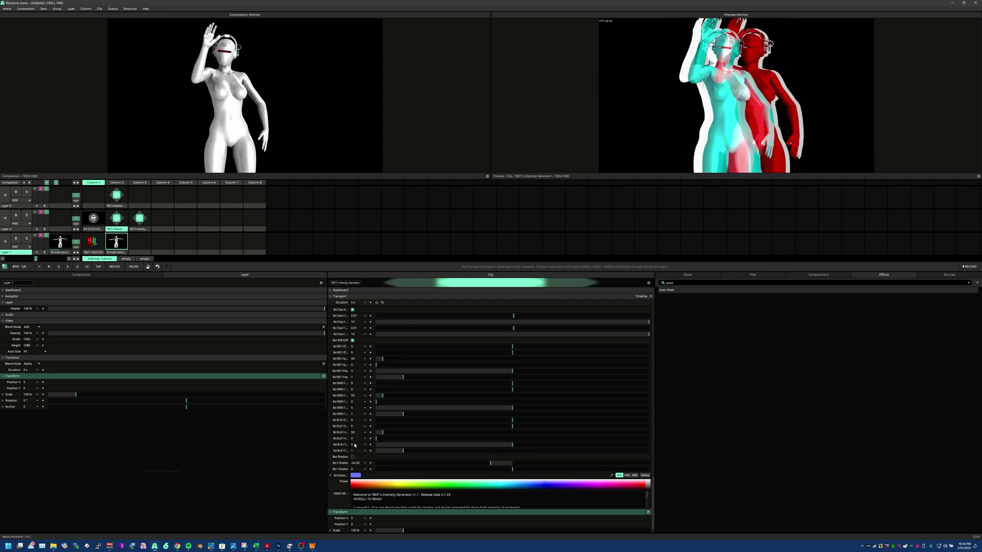
Review the customized Intensity Generator's parameters, from the strobe and background settings down to the bottom layer controls.
scroll(355, 448, up, 5)
scroll(355, 449, down, 5)
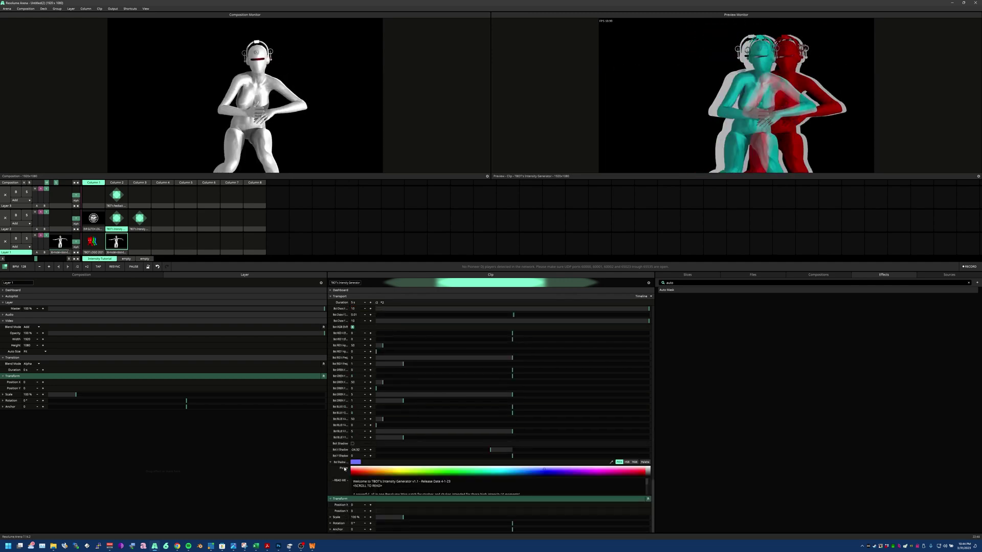
scroll(333, 418, up, 10)
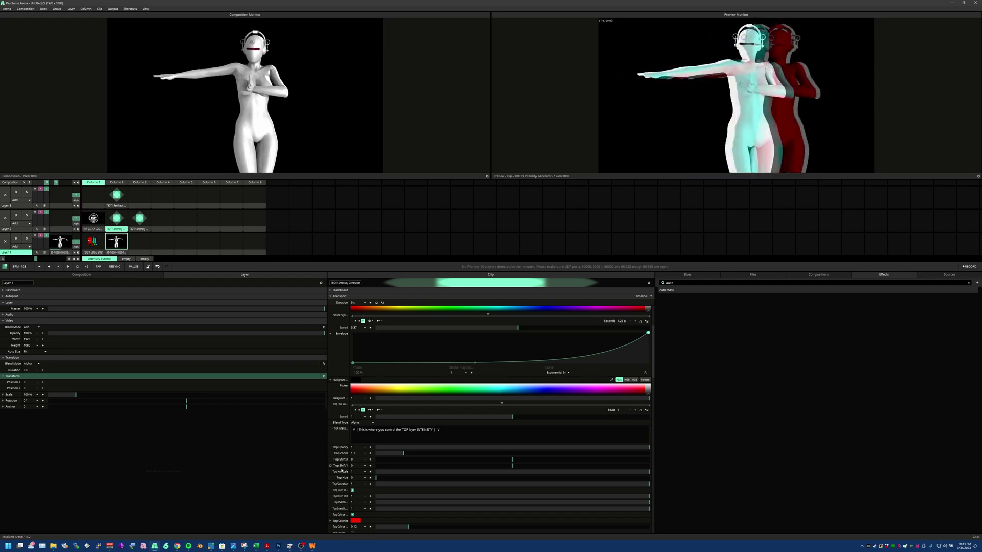
scroll(338, 449, up, 3)
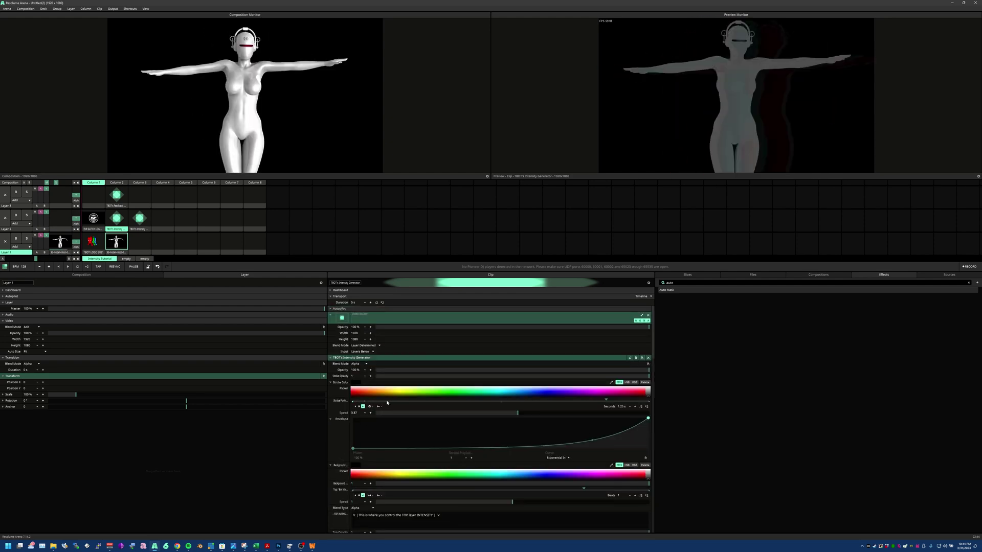
scroll(341, 452, down, 2)
scroll(341, 452, down, 10)
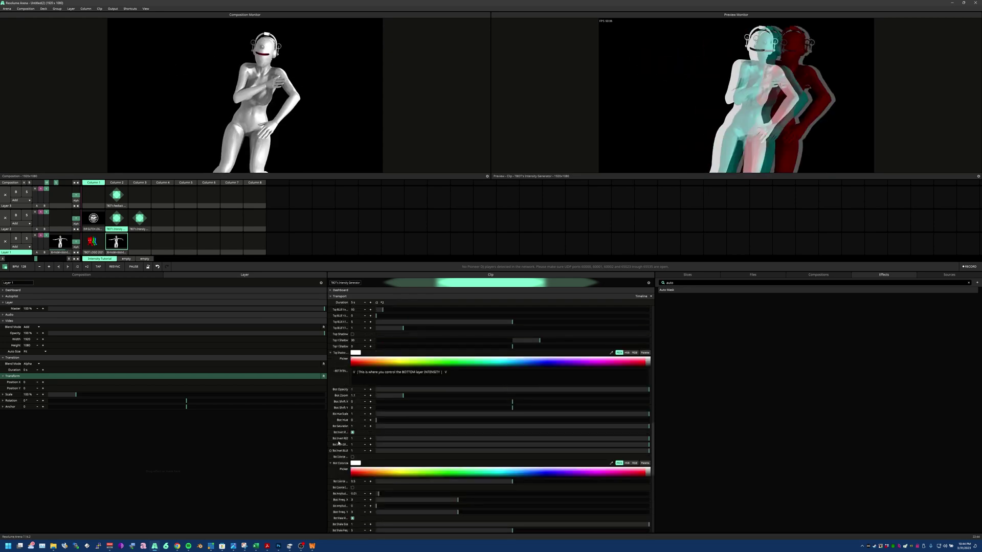
Preview and launch the column 3 Intensity Generator on layer 2, with the Feedback Machine clip running on layer 3.
click(144, 229)
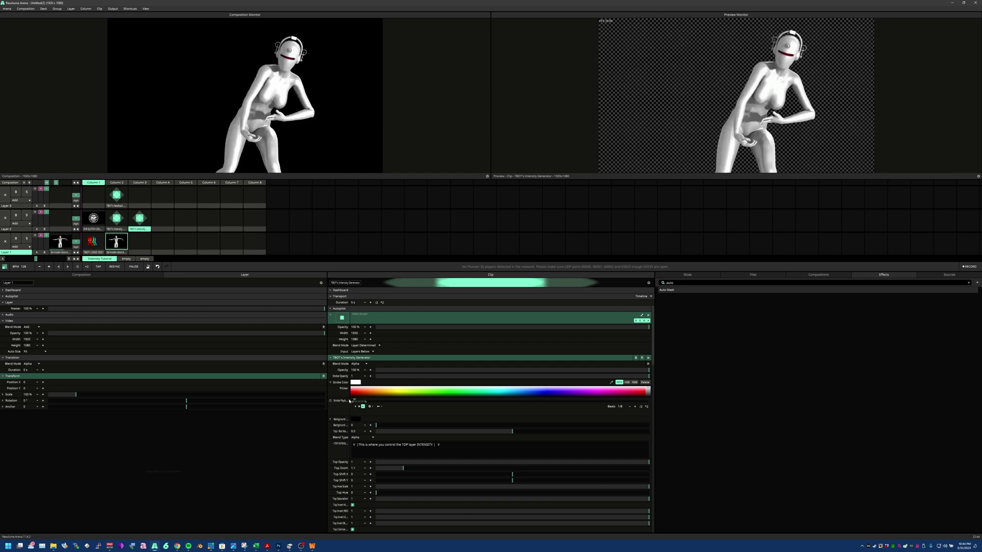
click(145, 224)
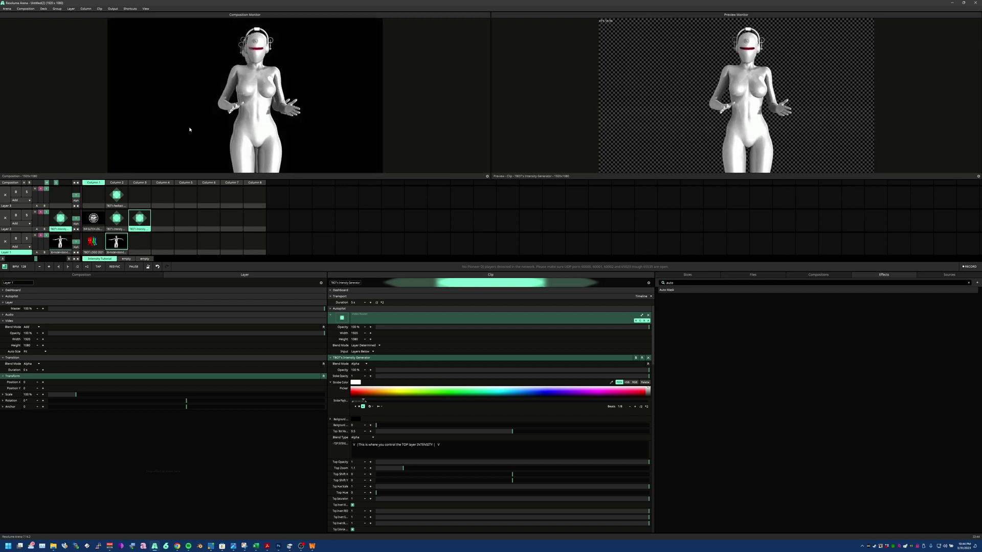
click(121, 200)
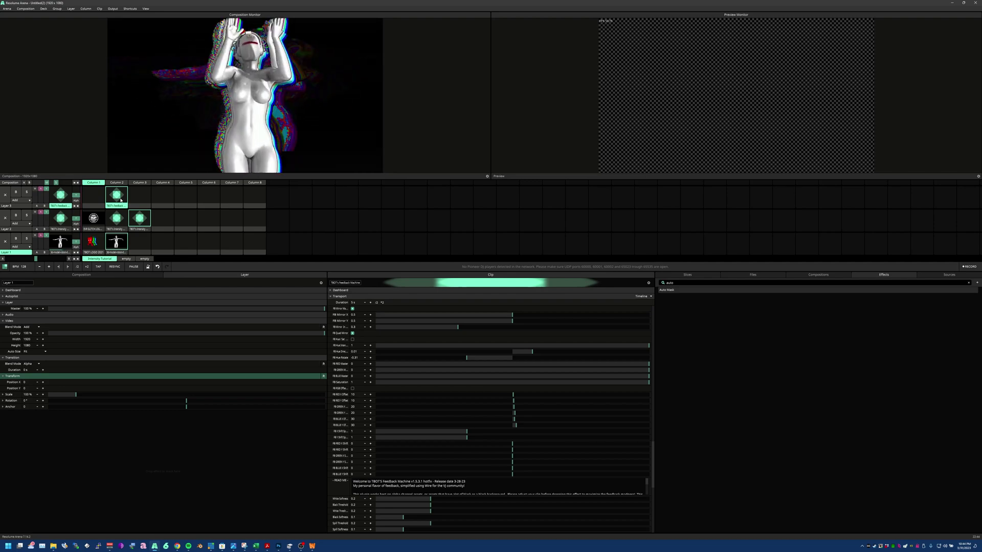
Compare the column 2 and column 3 Intensity Generator clips live under the feedback, and look over the column 3 clip's parameters.
click(117, 220)
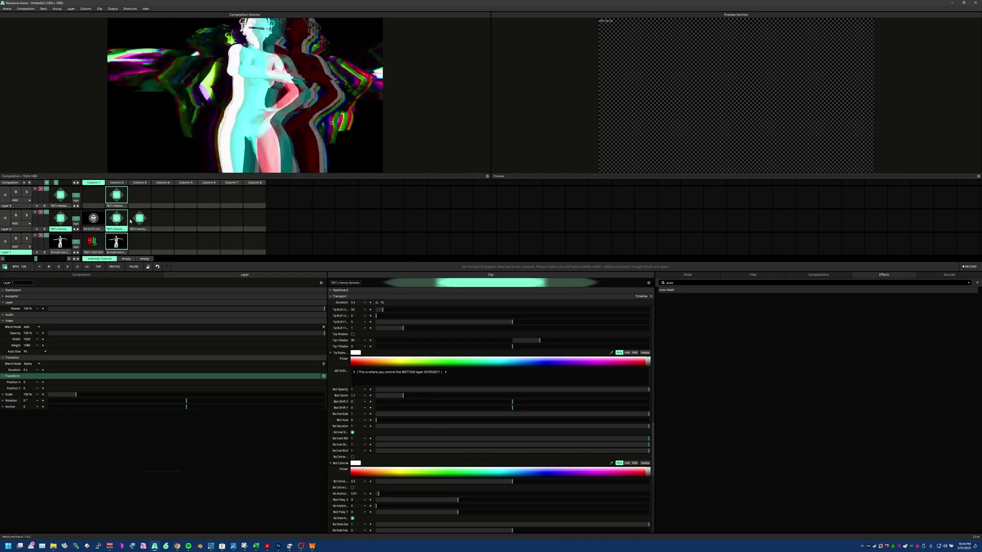
click(139, 220)
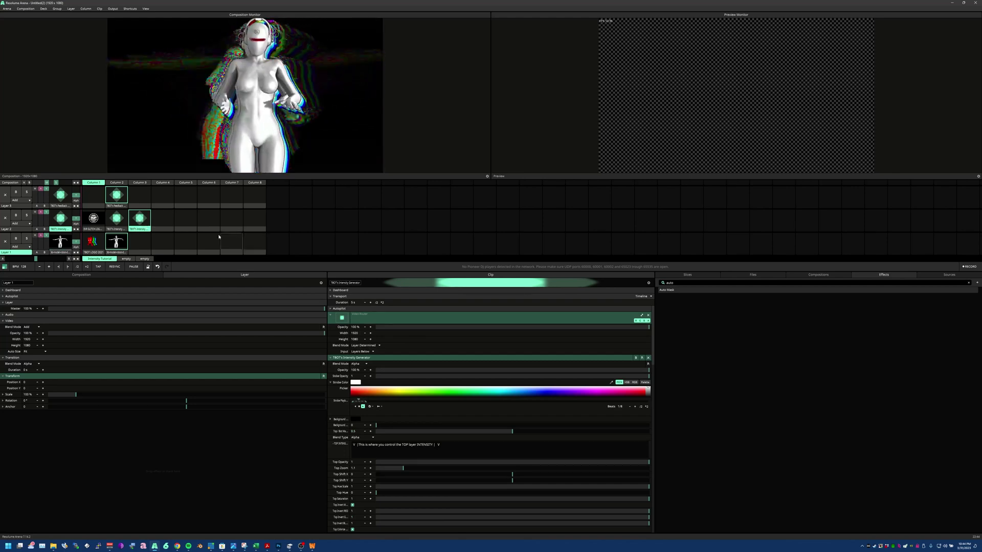
scroll(480, 413, down, 5)
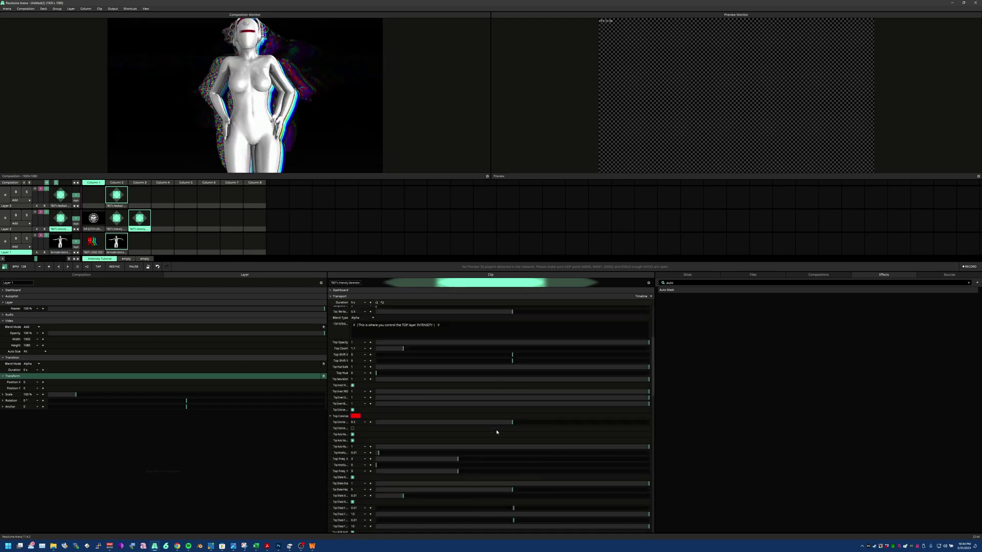
scroll(450, 412, up, 4)
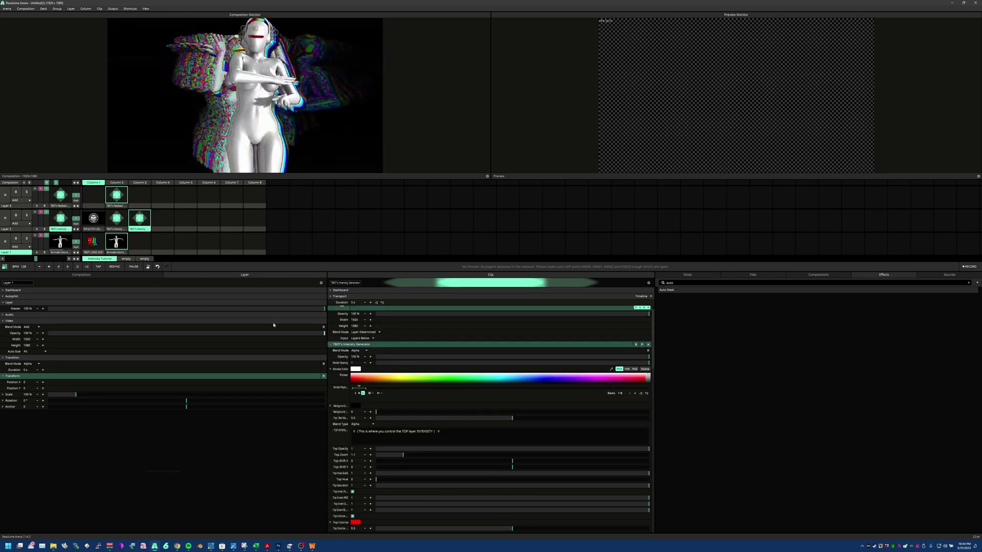
Preview the column 2 Intensity Generator clip and examine its strobe, background, blend, top-layer and bottom-layer parameters.
click(117, 231)
scroll(460, 412, down, 3)
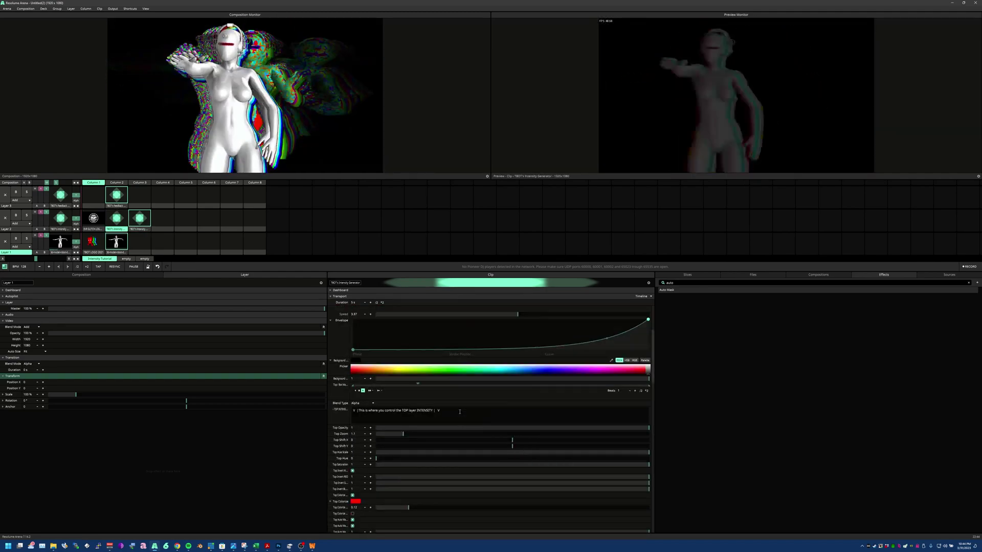
scroll(460, 412, up, 3)
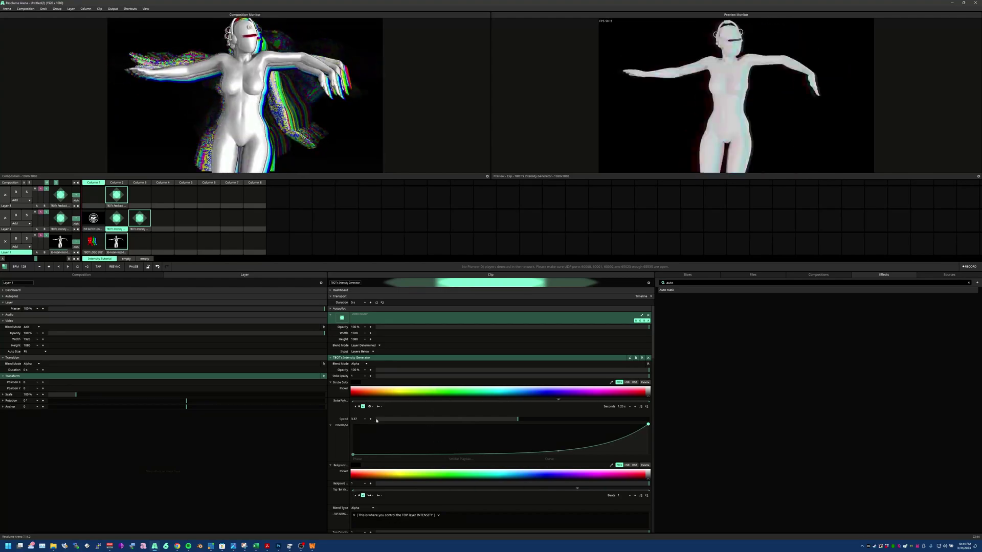
scroll(358, 450, down, 2)
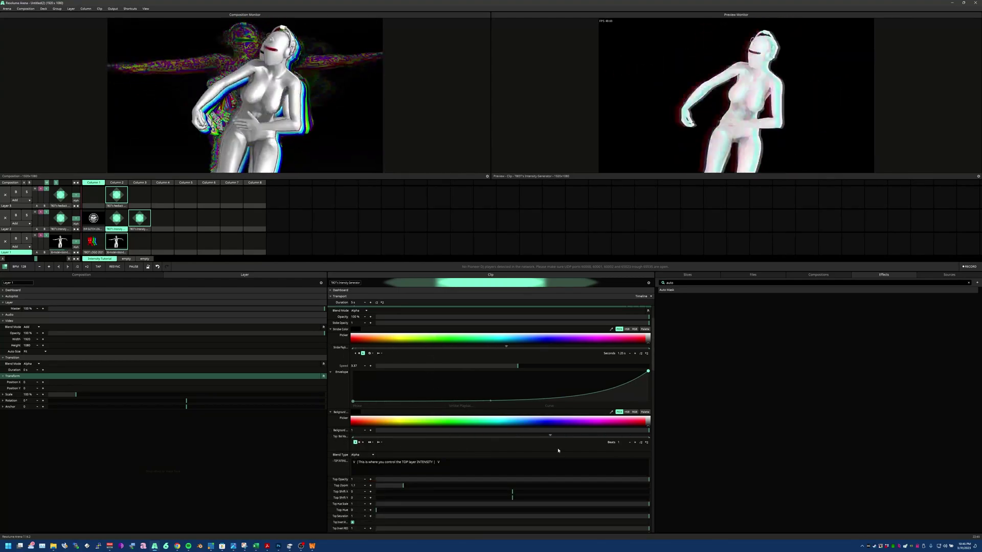
scroll(435, 454, down, 6)
scroll(375, 337, down, 10)
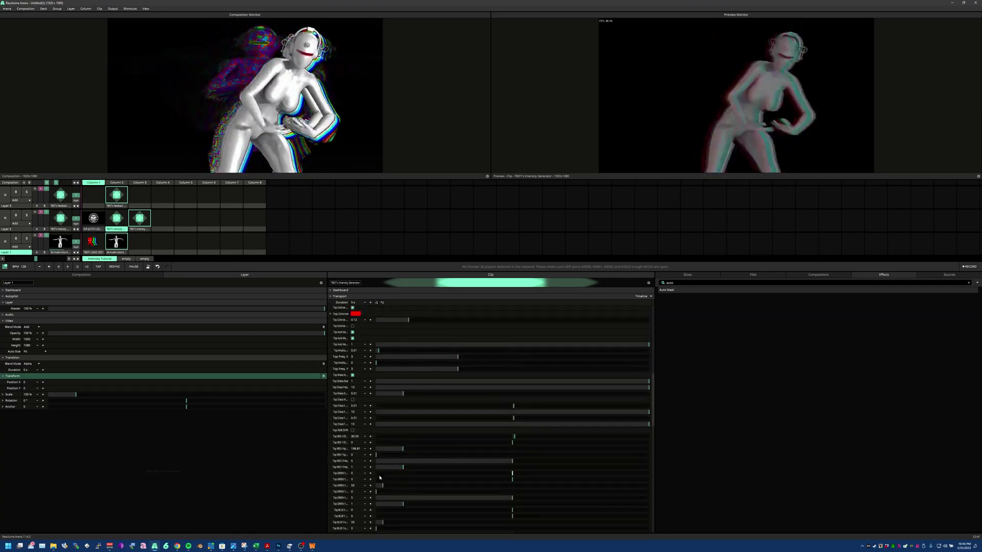
scroll(377, 479, down, 3)
scroll(378, 478, up, 8)
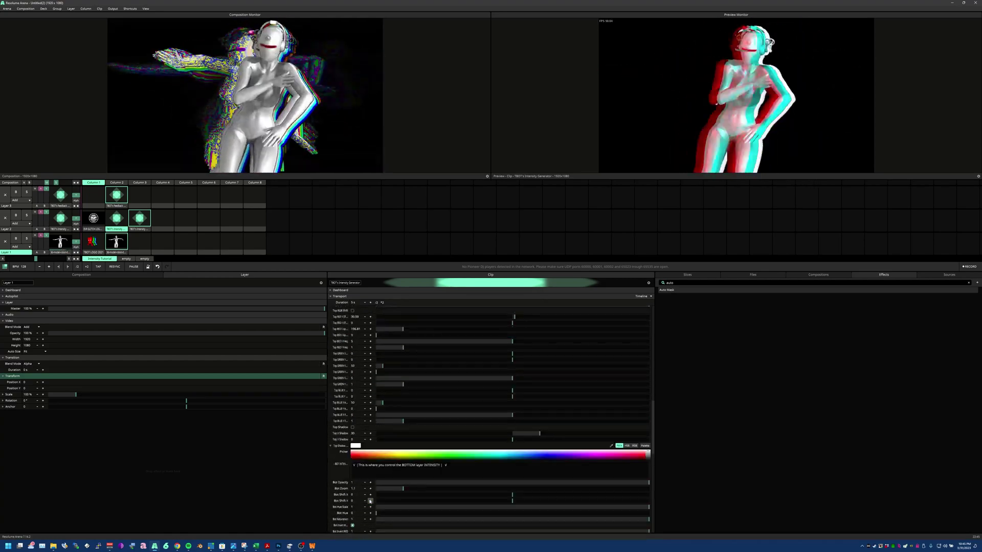
scroll(382, 461, up, 7)
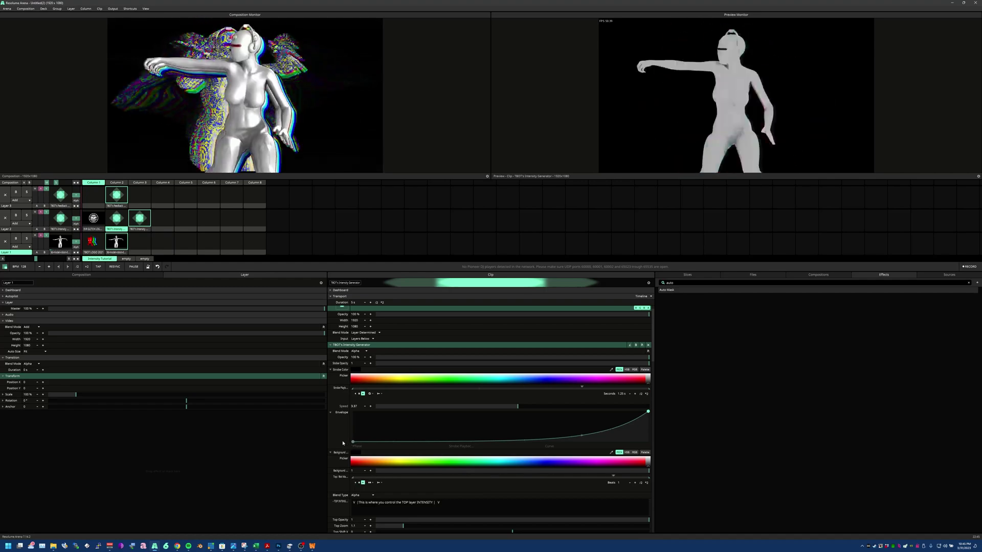
scroll(347, 444, down, 5)
scroll(343, 443, up, 5)
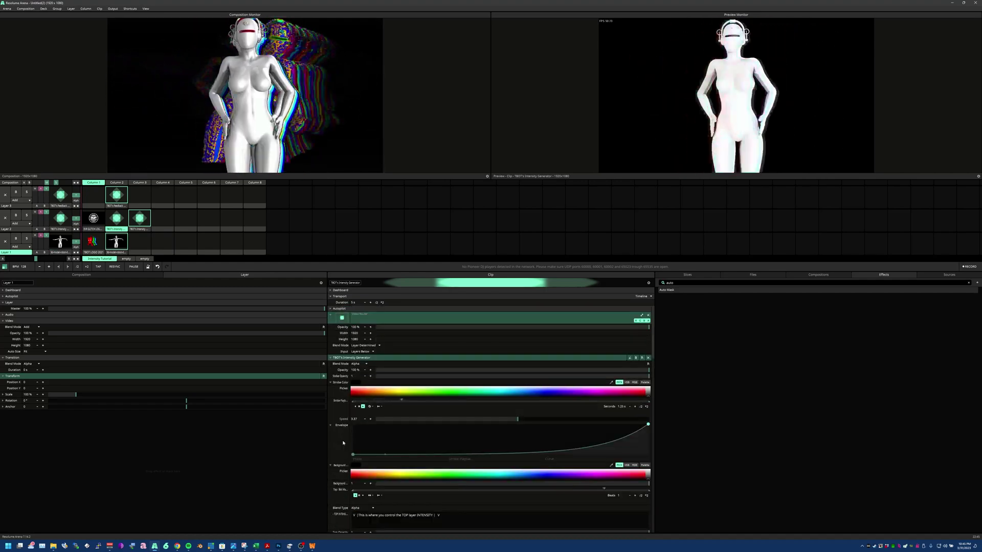